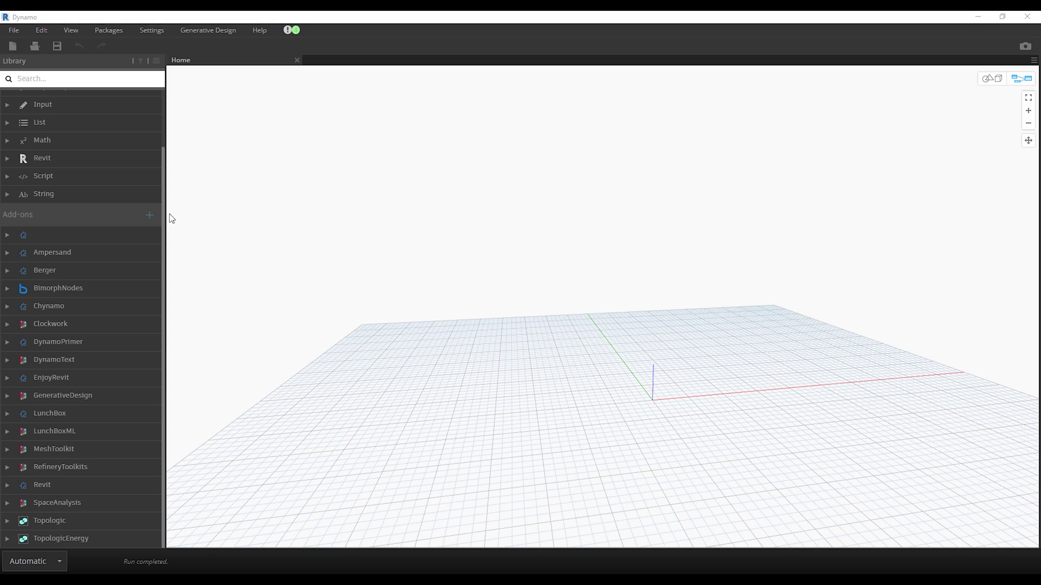
Step: Place a Python Script node from Library Script > Editor and open its Edit code window
click(101, 177)
click(93, 210)
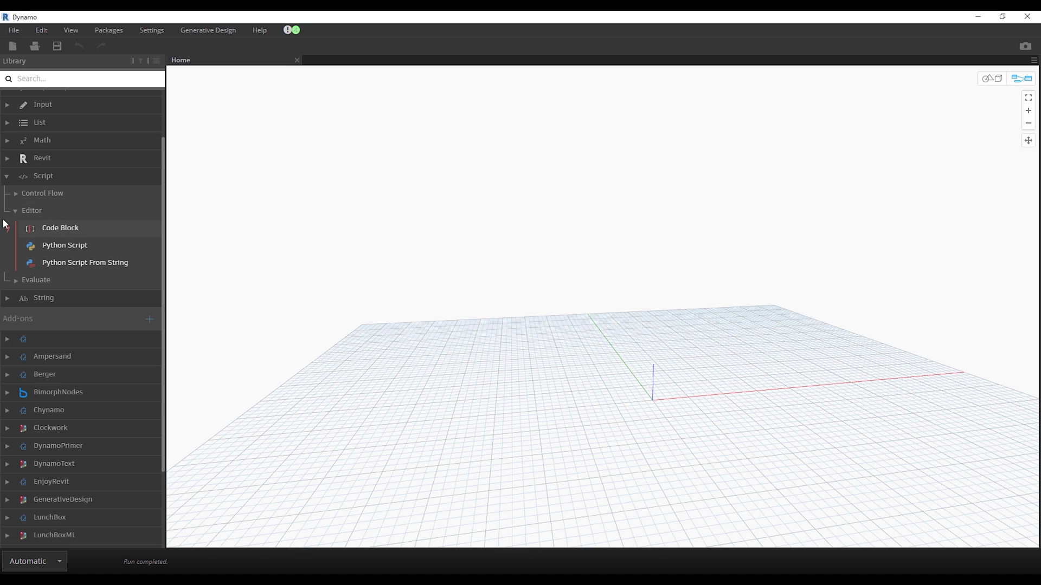
click(52, 245)
scroll(615, 295, up, 3)
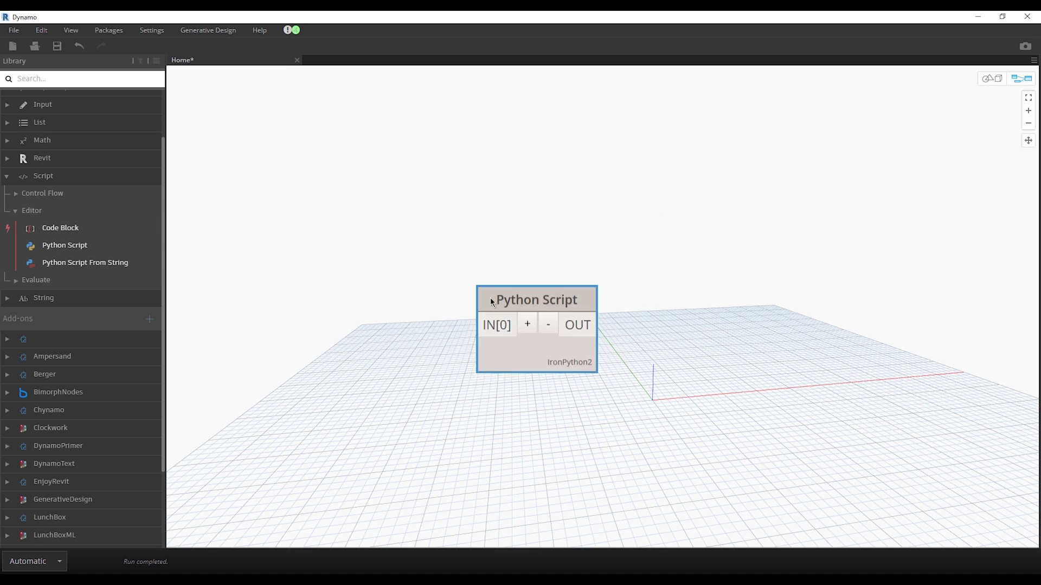
right_click(463, 350)
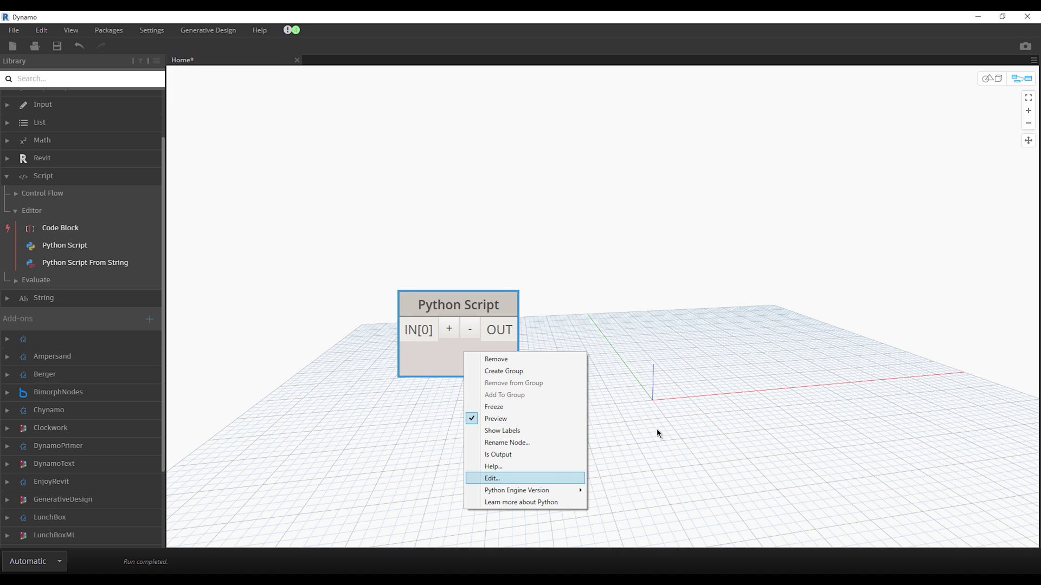
key(Return)
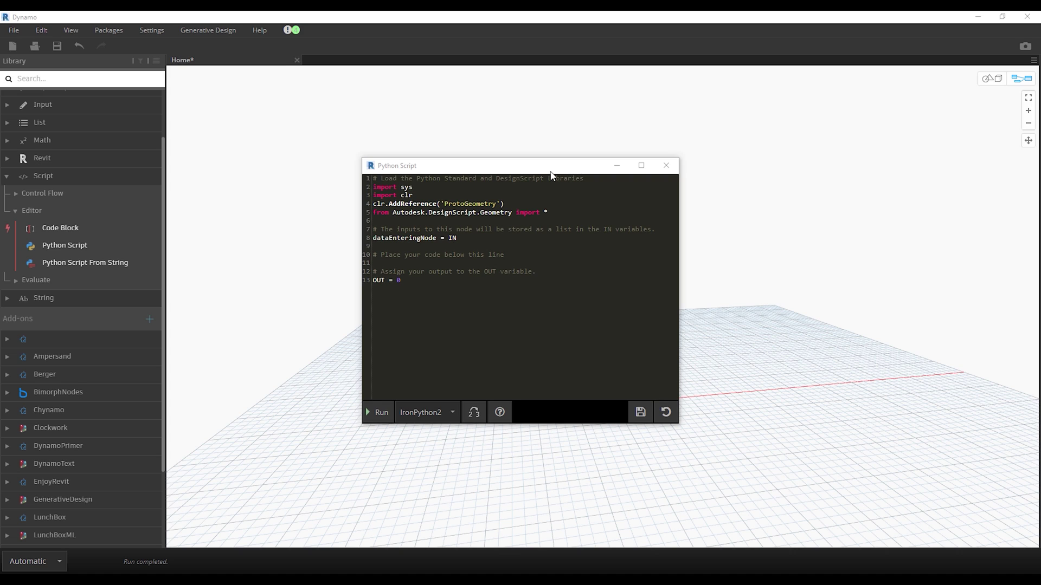
Step: Define pt1 = Point.ByCoordinates(0,3,0), set OUT = pt1, and run the script
drag(539, 170, 716, 172)
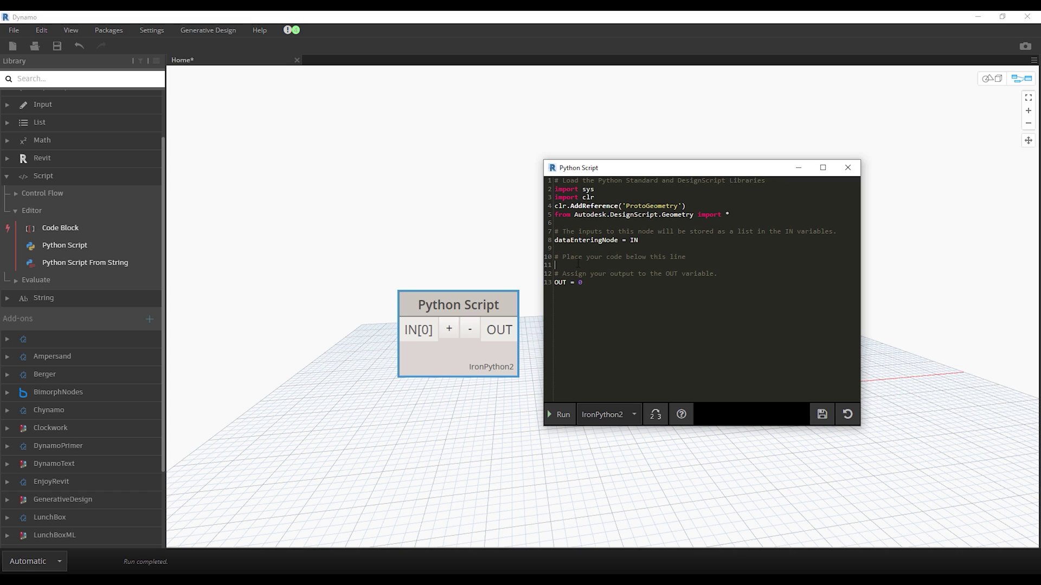
text(pt)
text(1=)
text(Point.)
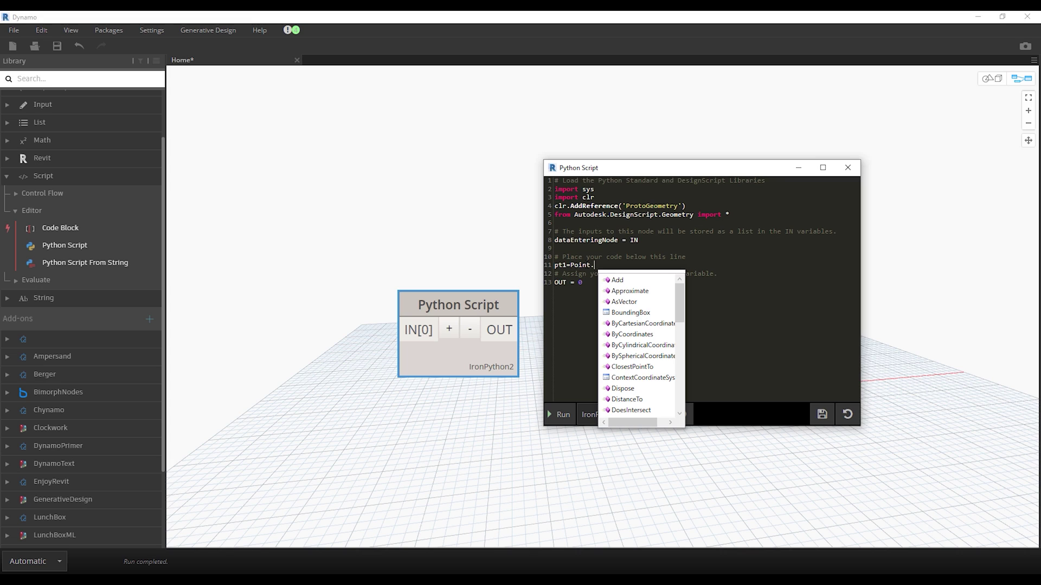
text(By)
key(Return)
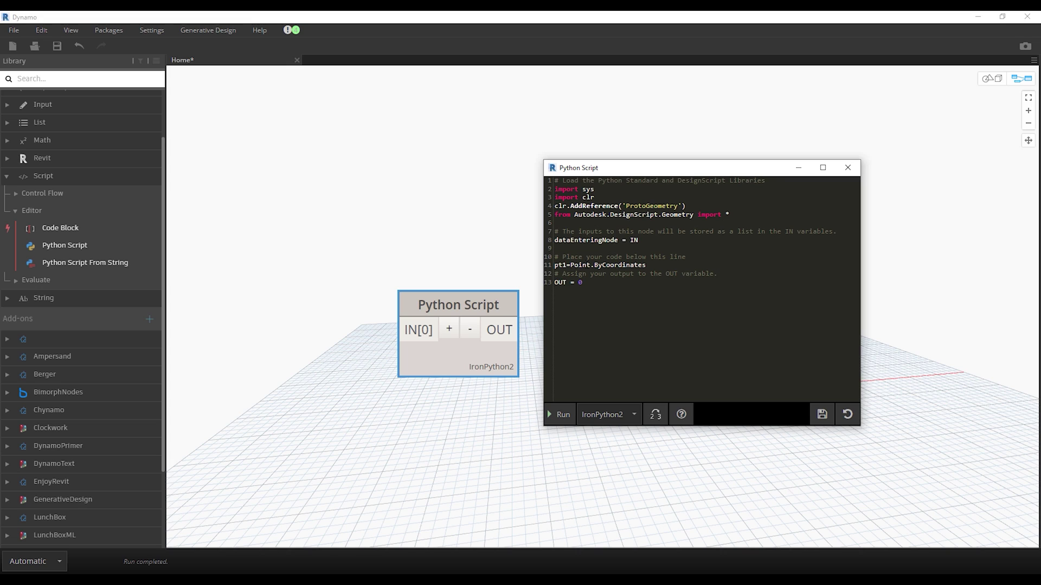
text(()
text(0,)
text(3)
text(,0))
double_click(579, 283)
click(558, 415)
drag(651, 167, 800, 180)
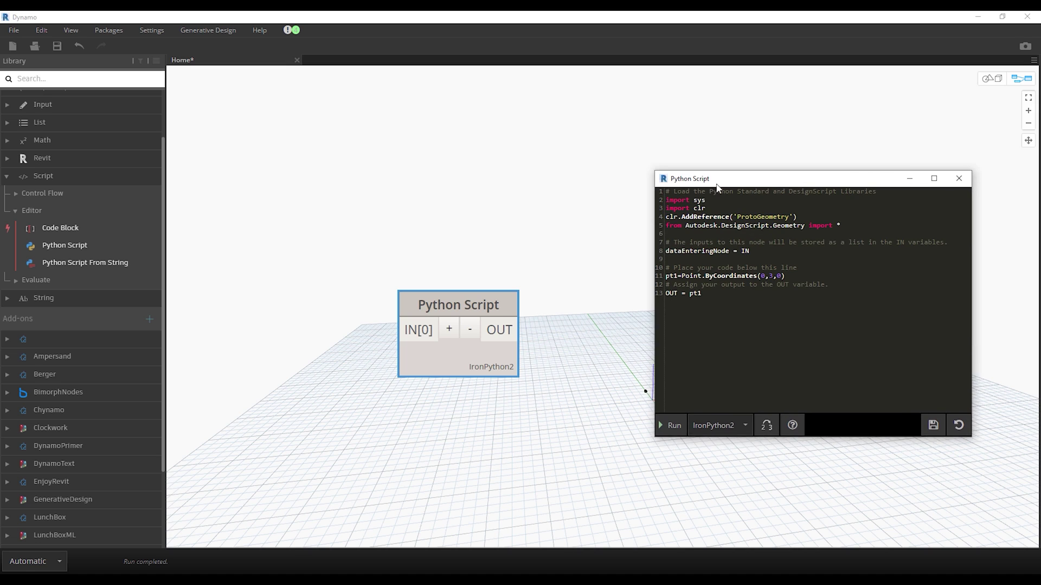
drag(493, 302, 441, 291)
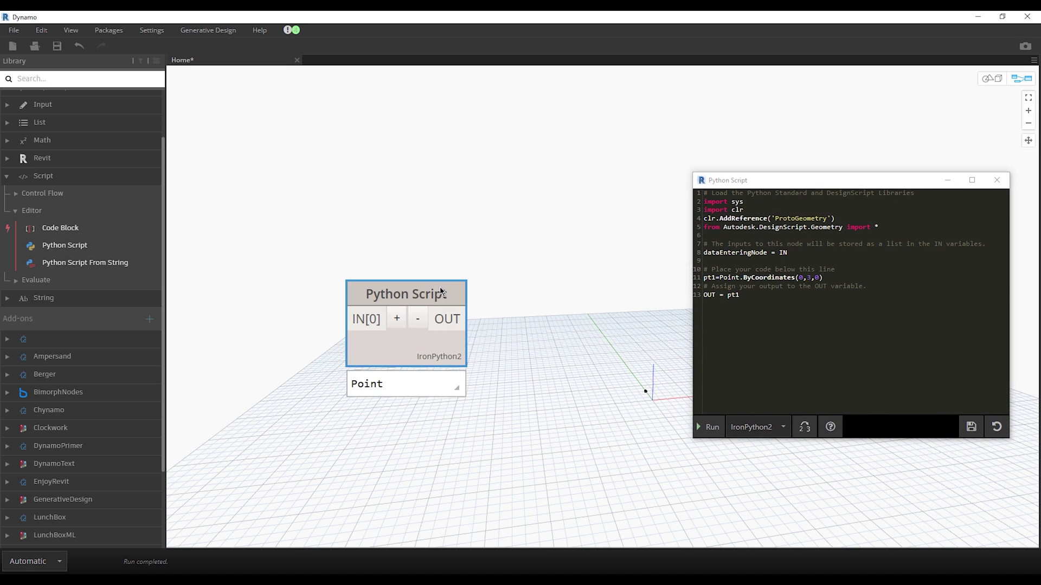
Step: Check the point in the 3D preview, then duplicate the pt1 line as pt2
click(991, 78)
mouse_move(421, 193)
right_down()
mouse_move(470, 356)
mouse_move(598, 275)
mouse_move(545, 305)
mouse_move(579, 244)
mouse_move(552, 340)
mouse_move(522, 327)
right_up()
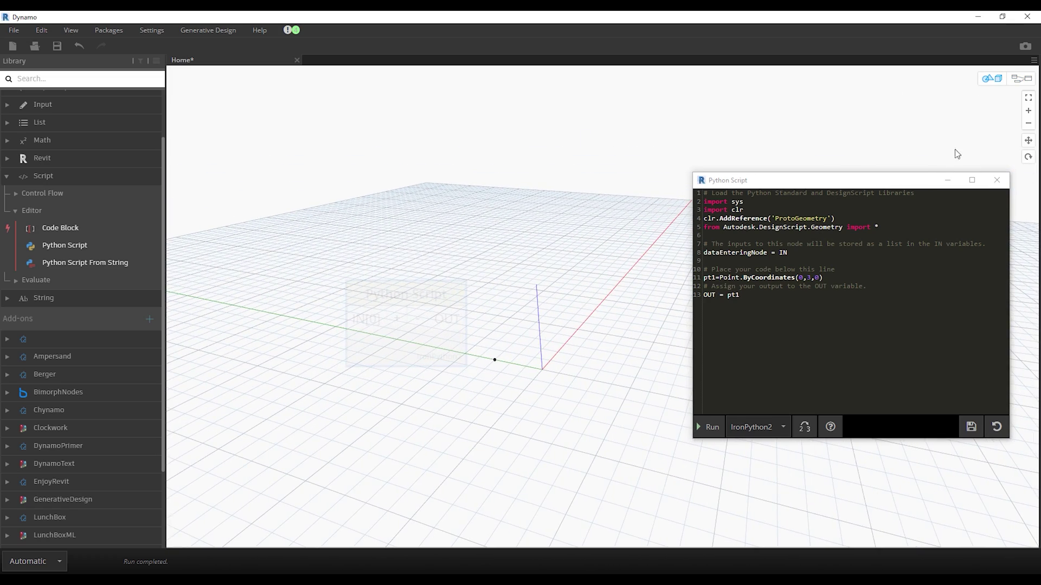
click(1021, 79)
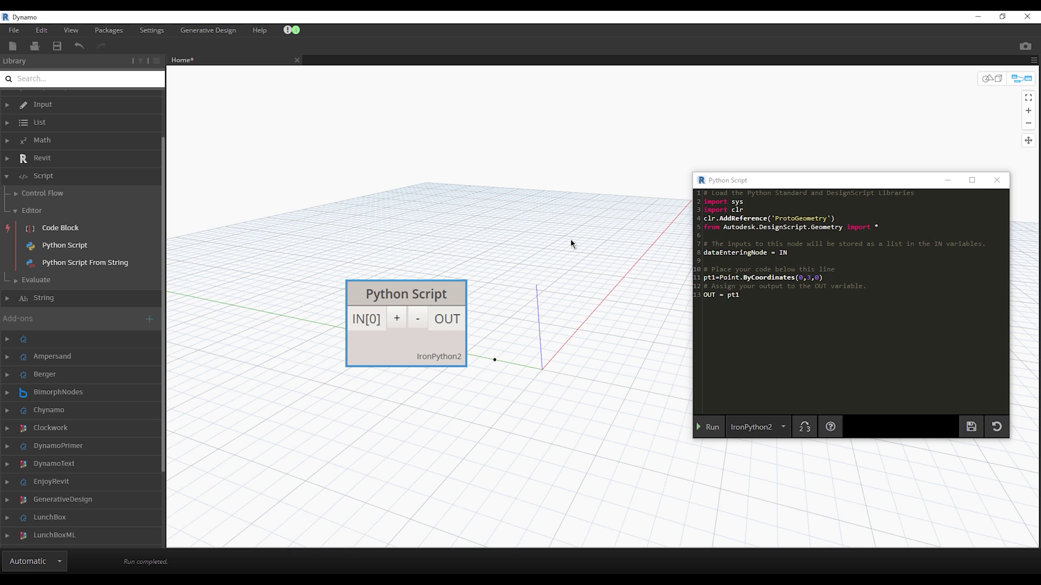
click(822, 278)
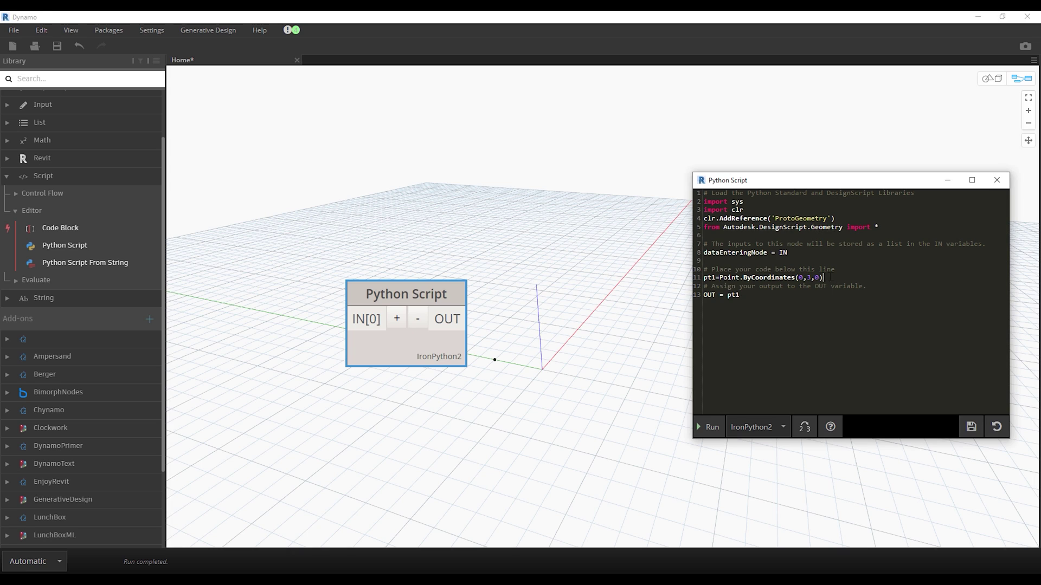
key(shift+Home)
key(ctrl+c)
click(832, 270)
key(Return)
key(ctrl+v)
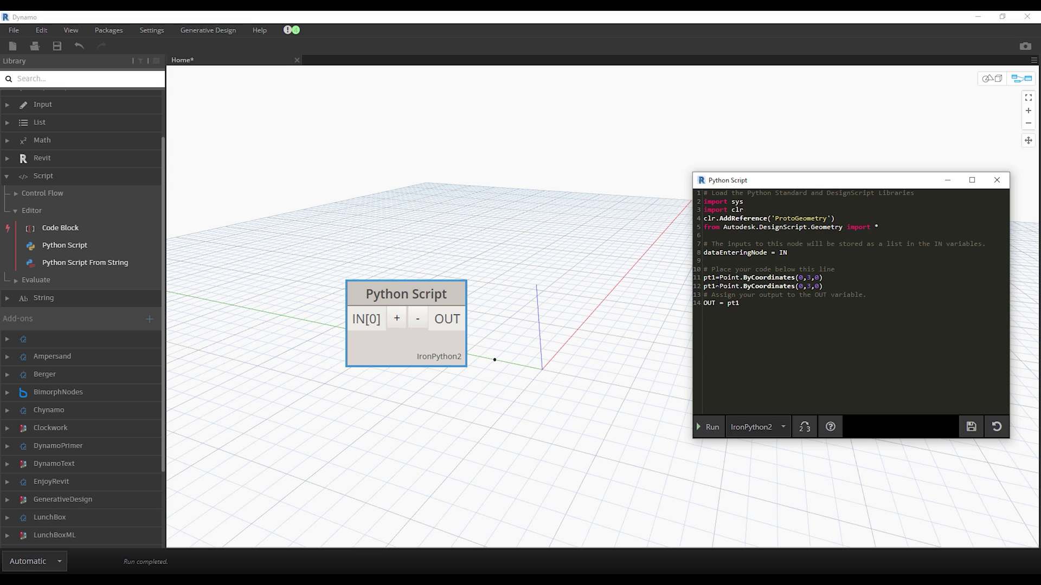
key(BackSpace)
text(2)
Step: Set pt2's x coordinate to 10, output pt1,pt2, run, and orbit to view both points
double_click(801, 287)
text(10)
double_click(712, 286)
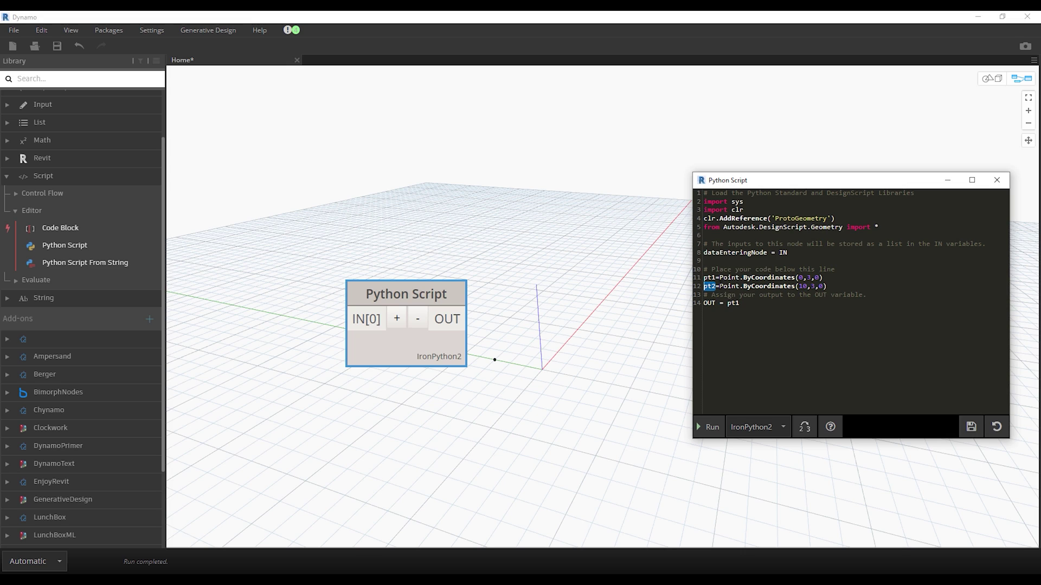
click(748, 303)
text(pt2)
click(706, 427)
middle_drag(493, 324, 431, 323)
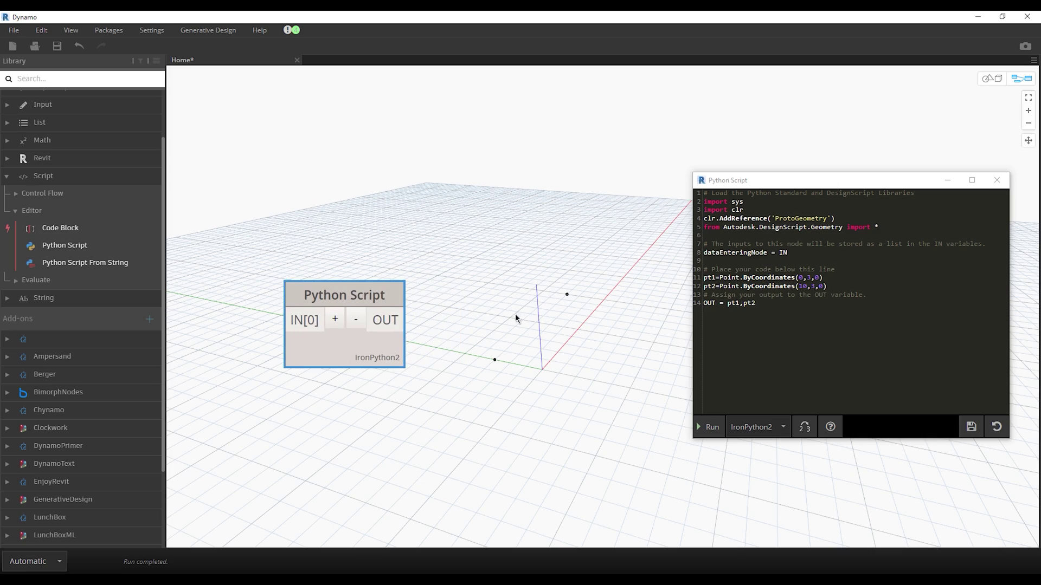
click(1001, 85)
mouse_move(600, 304)
right_down()
mouse_move(611, 309)
mouse_move(636, 269)
right_up()
click(1022, 81)
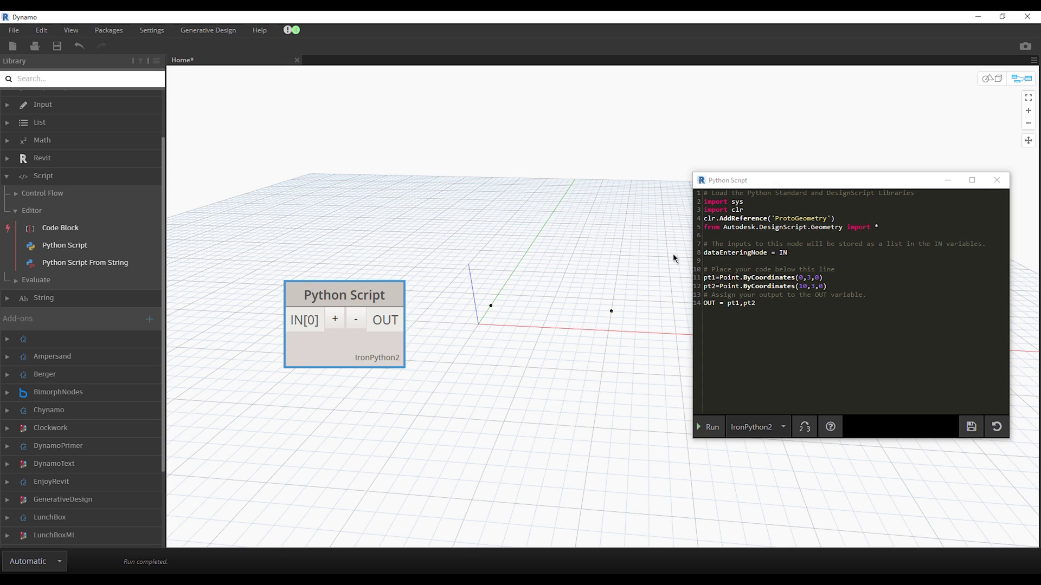
Step: Start a new line L1 = Line.ByStartPointEndPoint( after browsing Geometry > Curves > Line
click(835, 286)
key(Return)
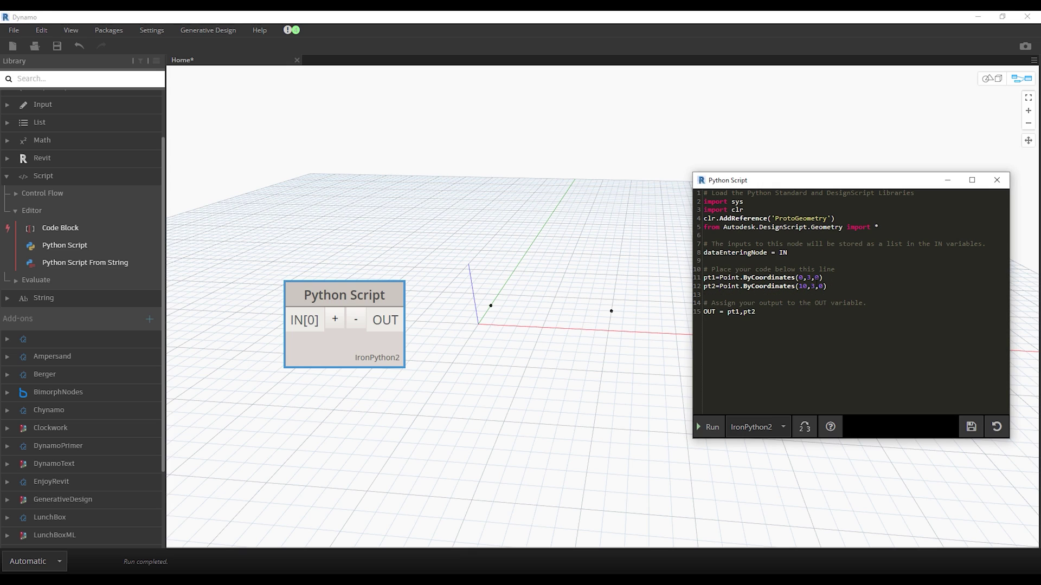
text(L1=)
scroll(142, 182, up, 3)
click(109, 136)
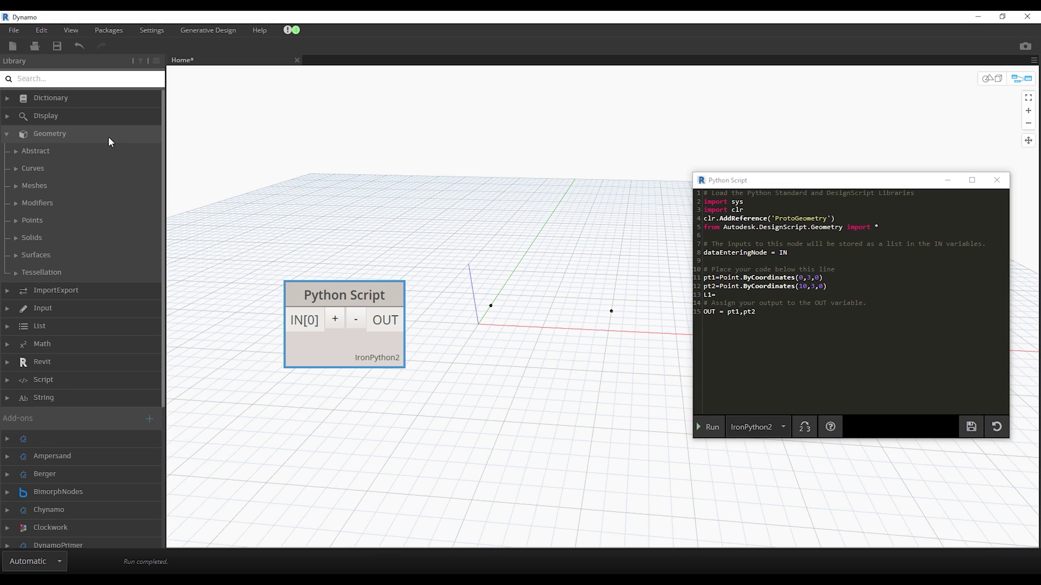
click(95, 169)
click(96, 290)
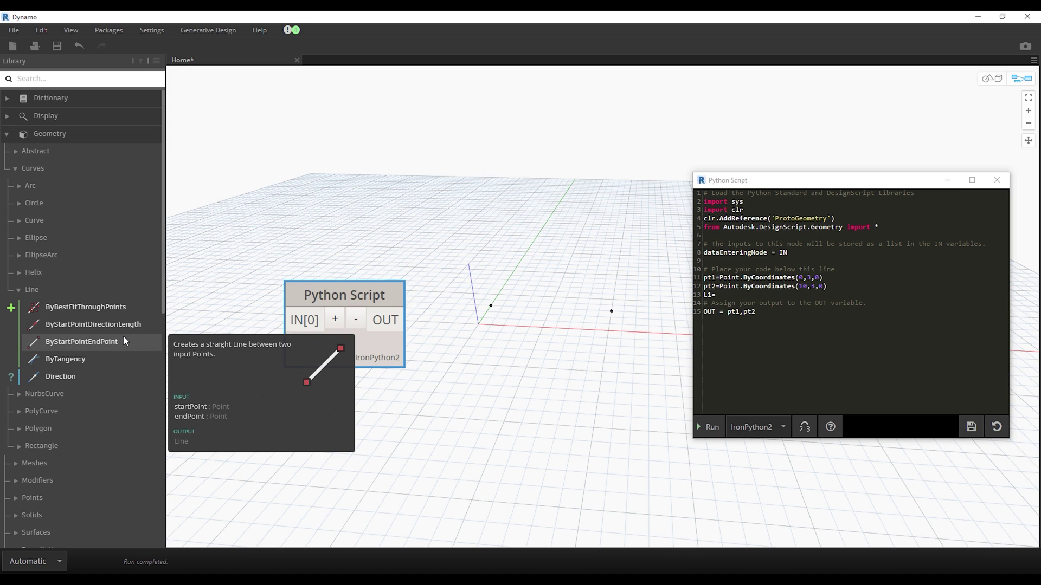
click(737, 295)
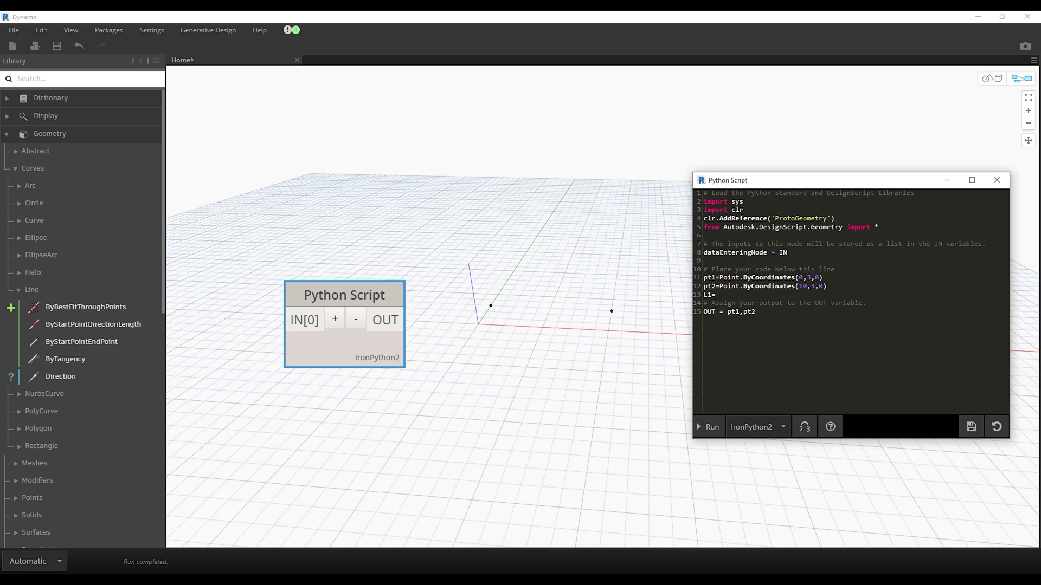
text(Line)
text(.bys)
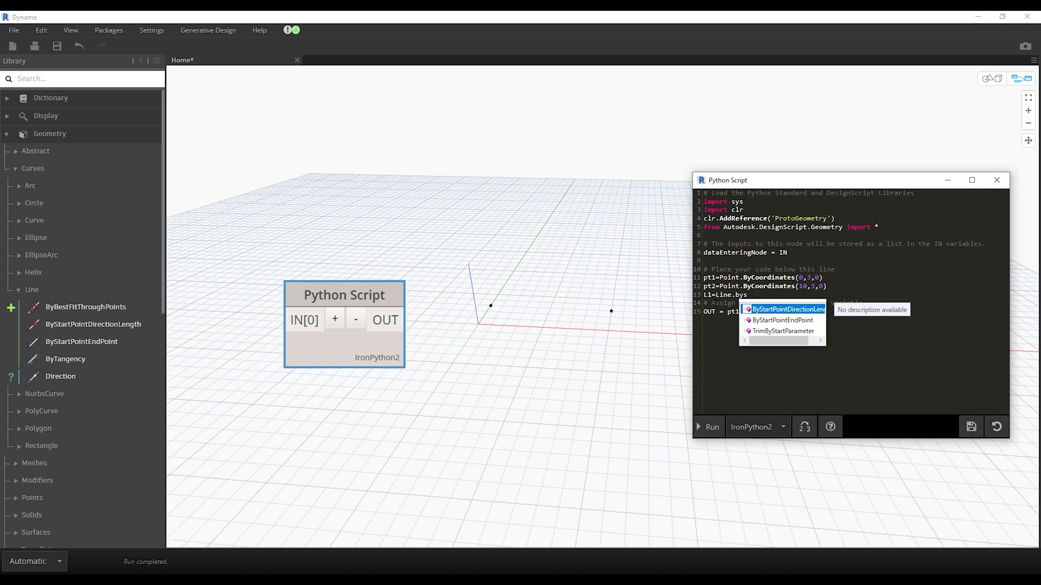
key(Down)
key(Return)
text(()
Step: Complete L1 as Line.ByStartPointEndPoint(pt1,pt2), add L1 to OUT, run, and orbit to check
click(81, 341)
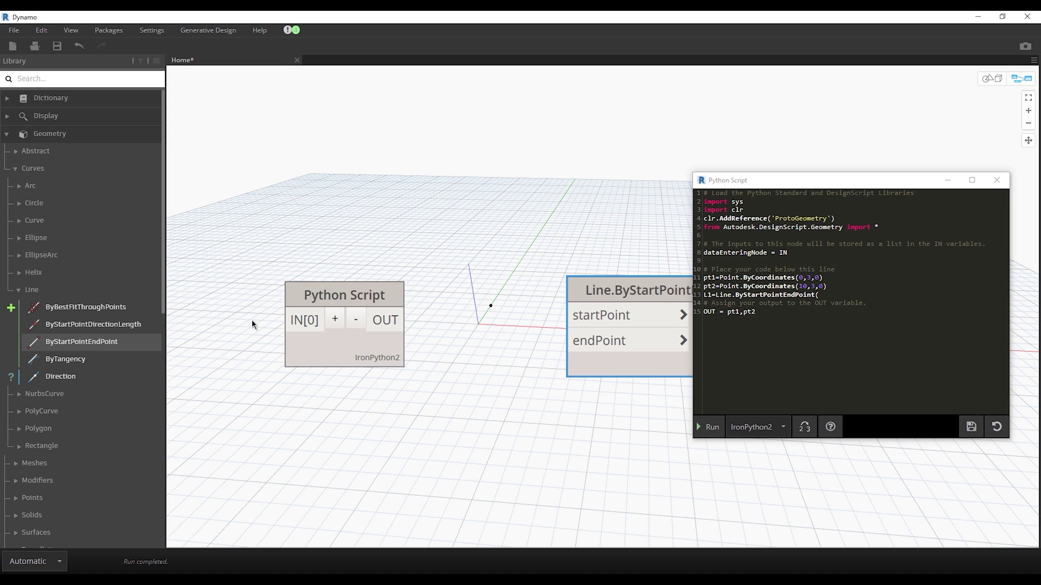
drag(629, 290, 386, 403)
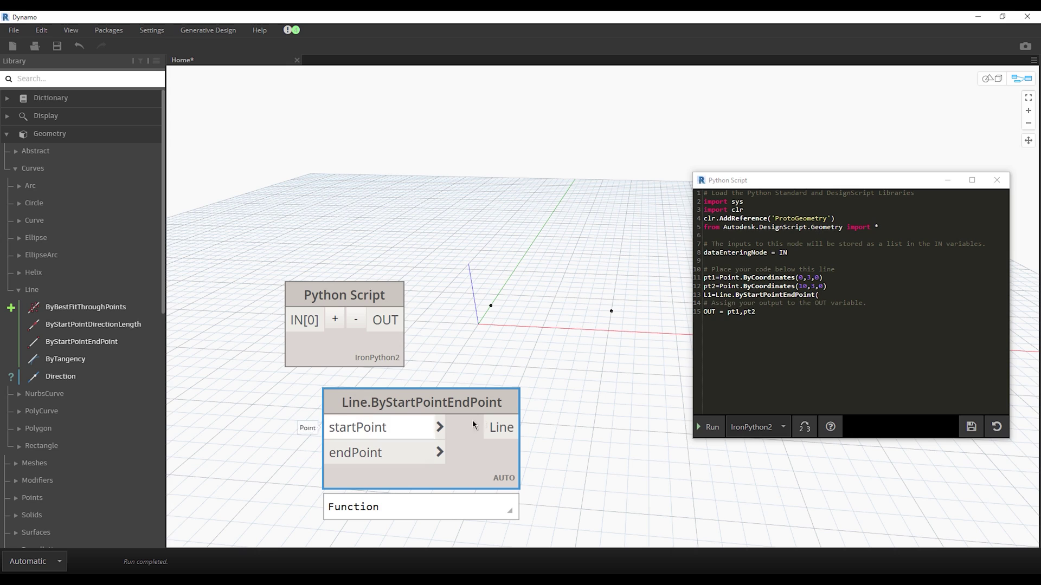
key(Delete)
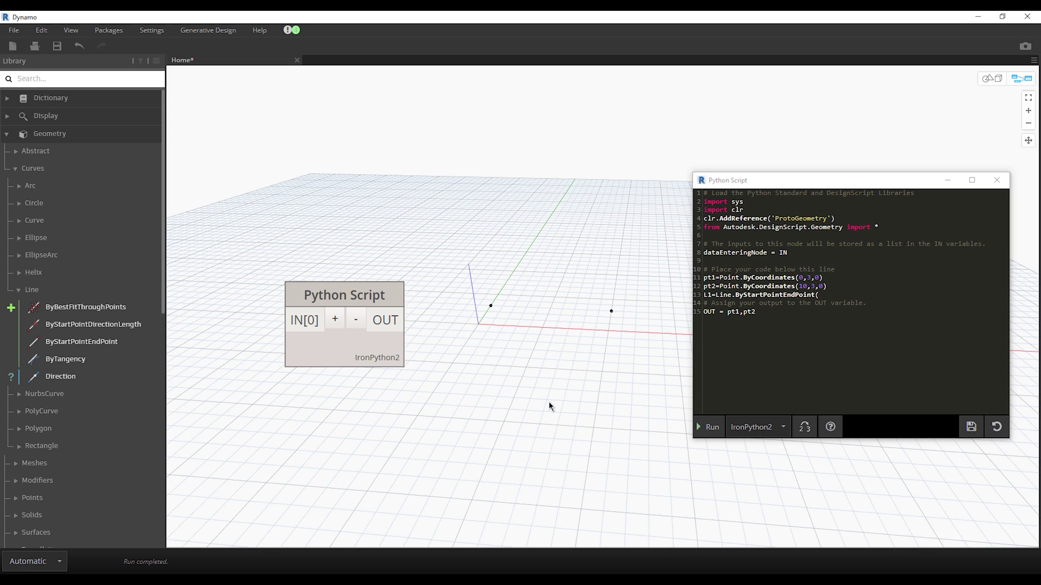
text(pt1,pt2)
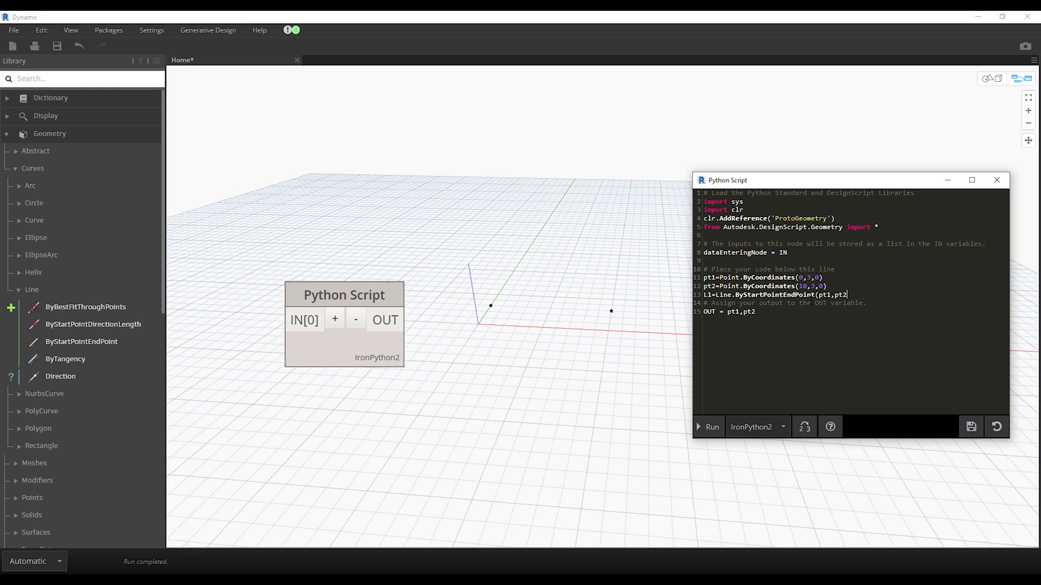
text())
text(L1)
click(710, 428)
click(993, 79)
mouse_move(656, 268)
right_down()
mouse_move(547, 310)
mouse_move(623, 303)
right_up()
click(1022, 79)
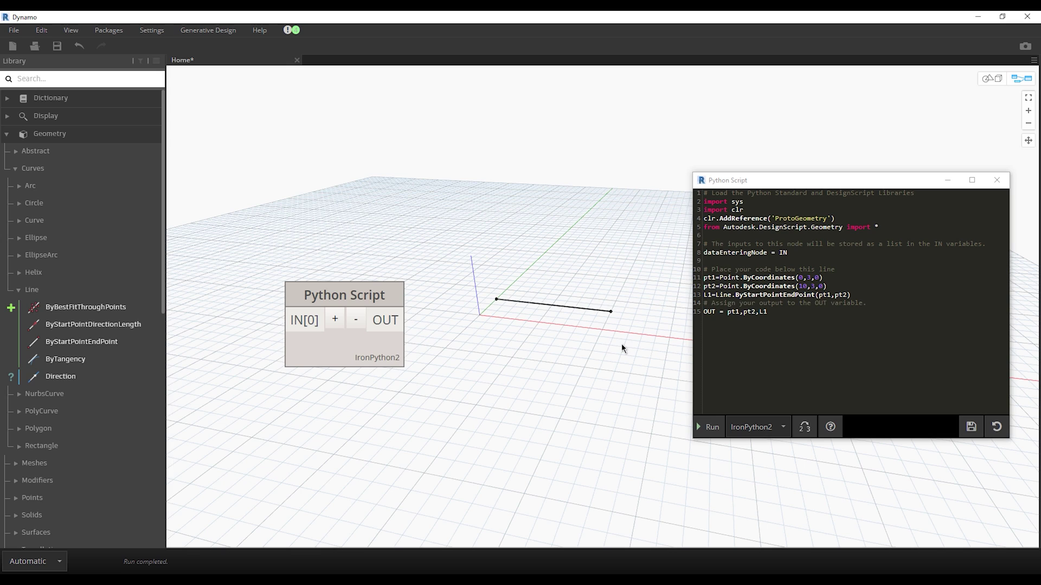
Step: Duplicate the pt1 and pt2 lines as new pt3 and pt4 definitions
drag(831, 286, 704, 277)
click(825, 286)
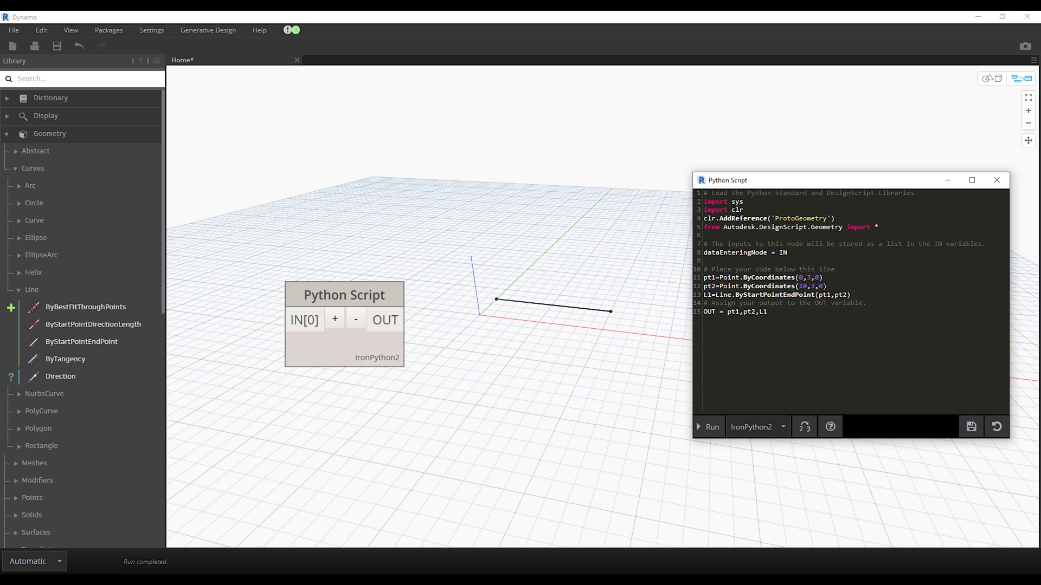
key(Return)
text(pt1=Point.ByCoordinates(0,3,0) pt2=Point.ByCoordinates(10,3,0))
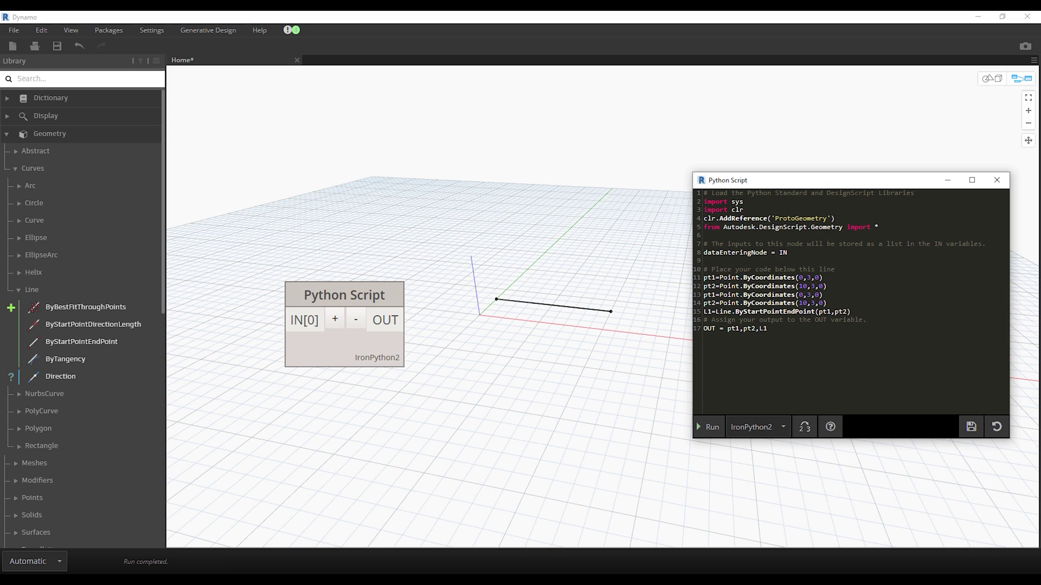
key(BackSpace)
text(3)
key(Down)
key(BackSpace)
text(4)
Step: Set pt3 and pt4 y to 10, output them, fix the p3 typo, and run
double_click(811, 295)
text(10)
double_click(815, 303)
text(10)
text(,p3)
text(t4)
click(709, 426)
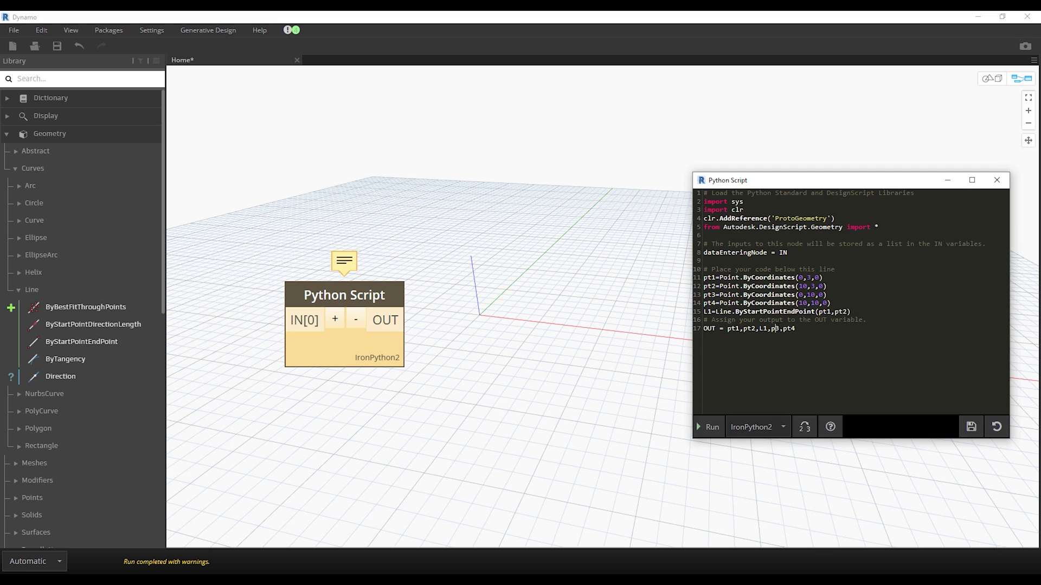
text(t)
click(716, 426)
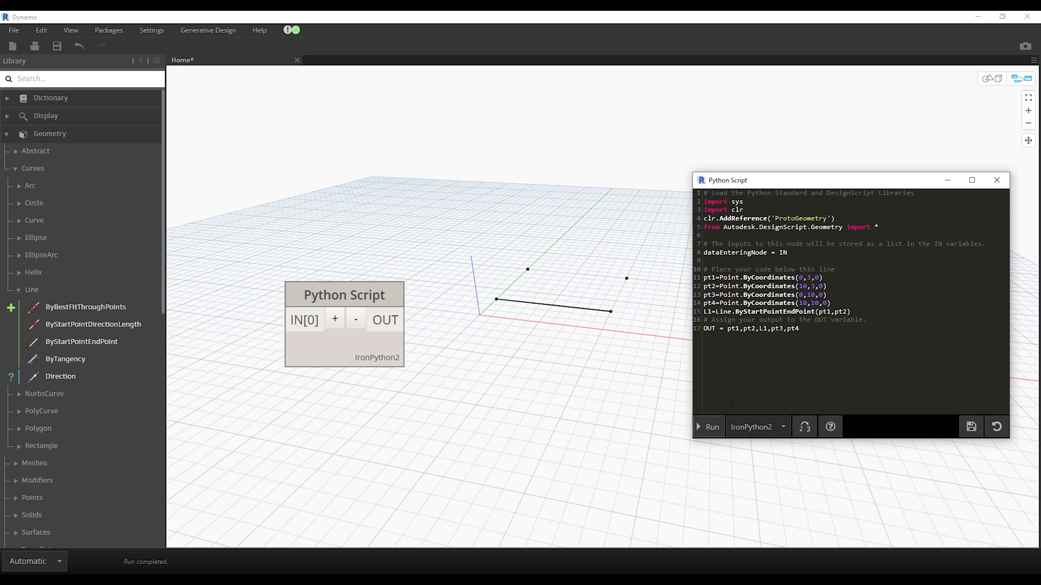
click(989, 80)
mouse_move(609, 293)
right_down()
mouse_move(588, 332)
mouse_move(569, 319)
right_up()
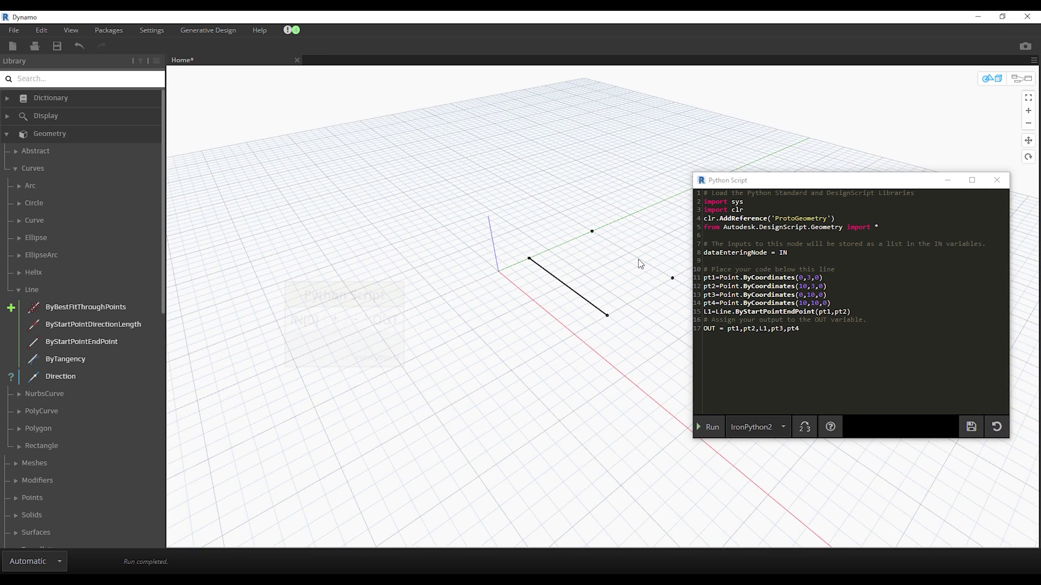
click(1022, 79)
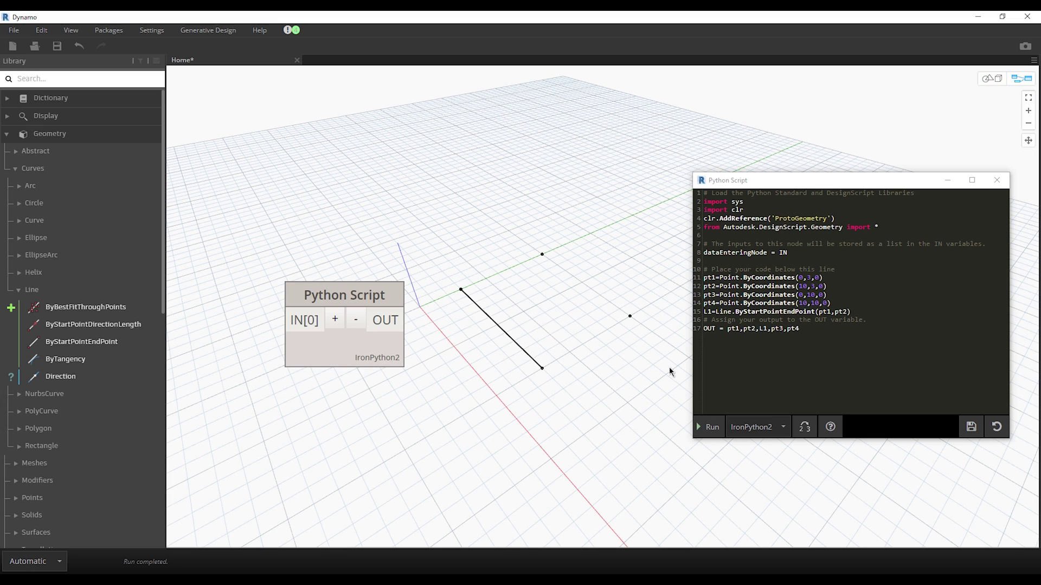
Step: Duplicate the L1 line of code directly below itself
click(859, 307)
key(shift+Home)
key(ctrl+c)
click(853, 310)
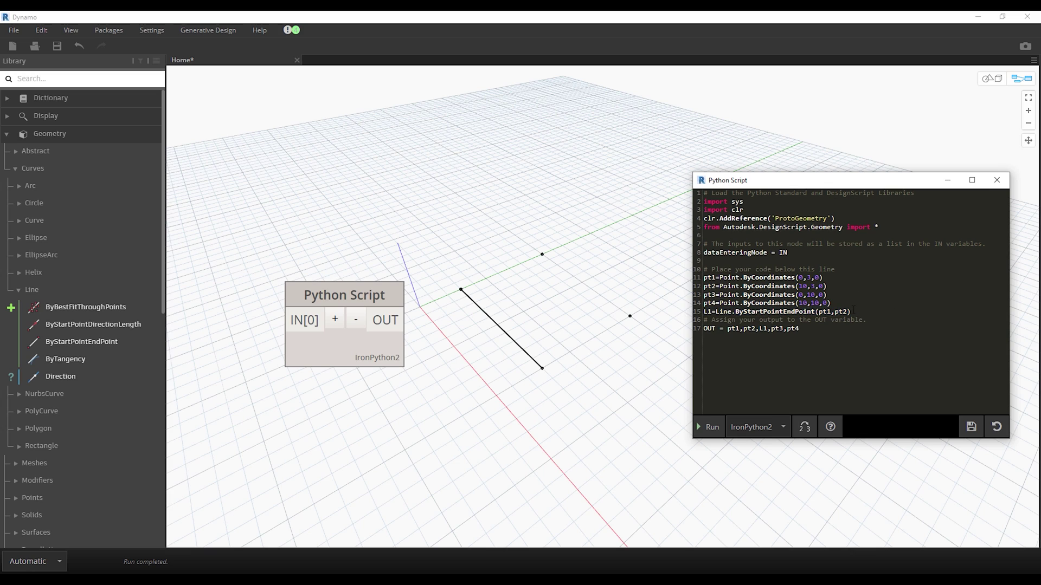
key(Return)
key(ctrl+v)
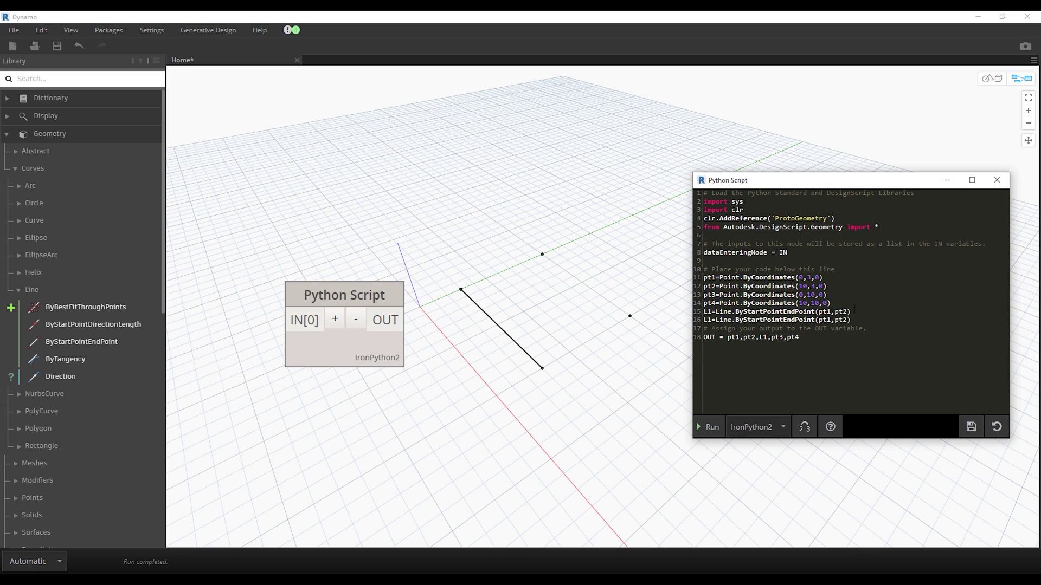
Step: Turn the copy into L2 = Line.ByStartPointEndPoint(pt3,pt4)
key(BackSpace)
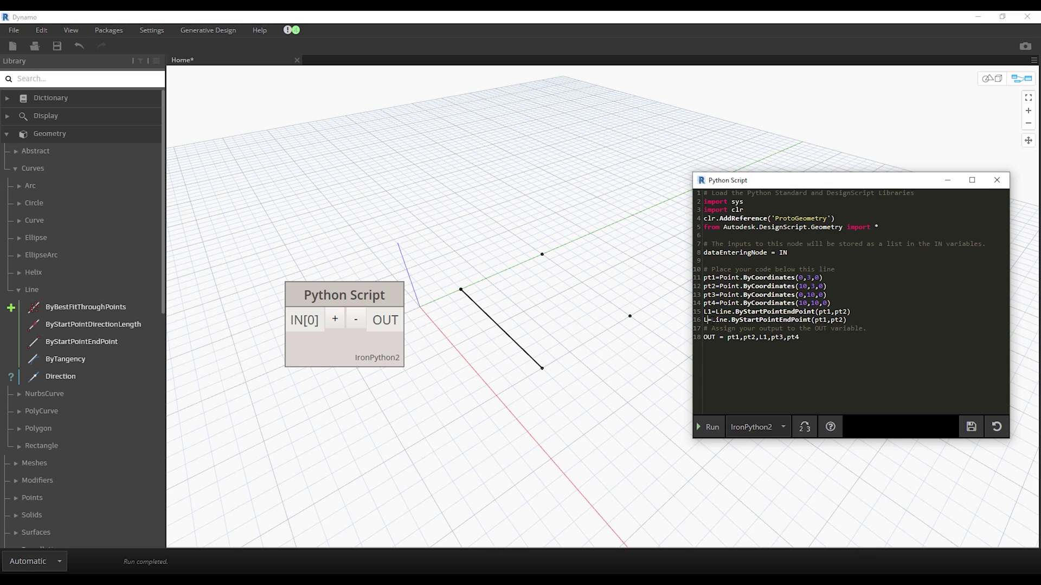
text(2)
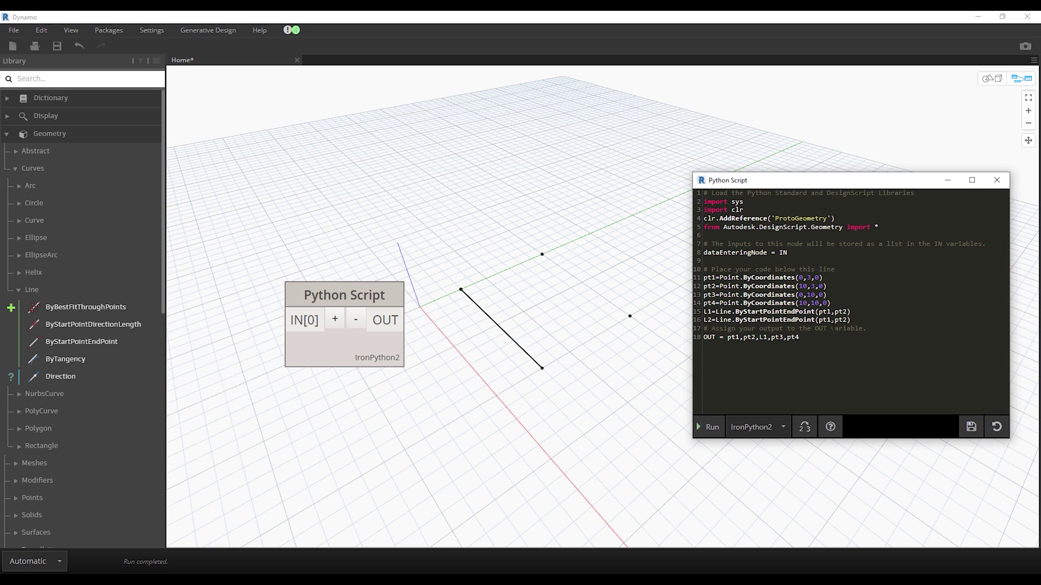
key(BackSpace)
text(3)
key(Right)
key(Right)
key(Right)
key(BackSpace)
text(4)
key(End)
Step: Append L2 to OUT, run the script, and expand the Library's Surfaces category
click(810, 338)
text(,L2)
click(714, 426)
click(110, 167)
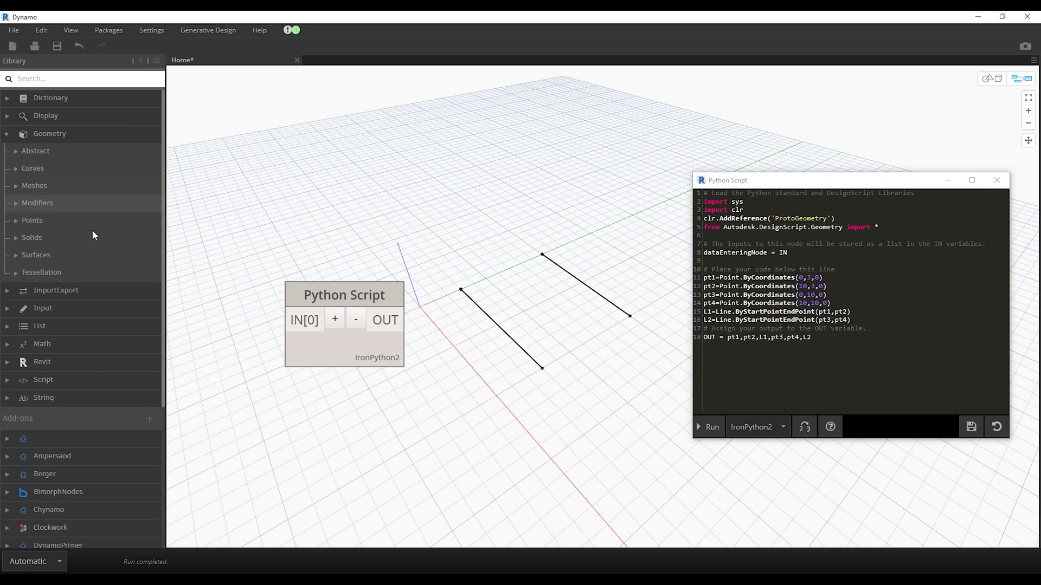
click(90, 255)
Step: Add a PolySurface.ByLoft (crossSections) node below the Python Script node and fit both in view
click(90, 292)
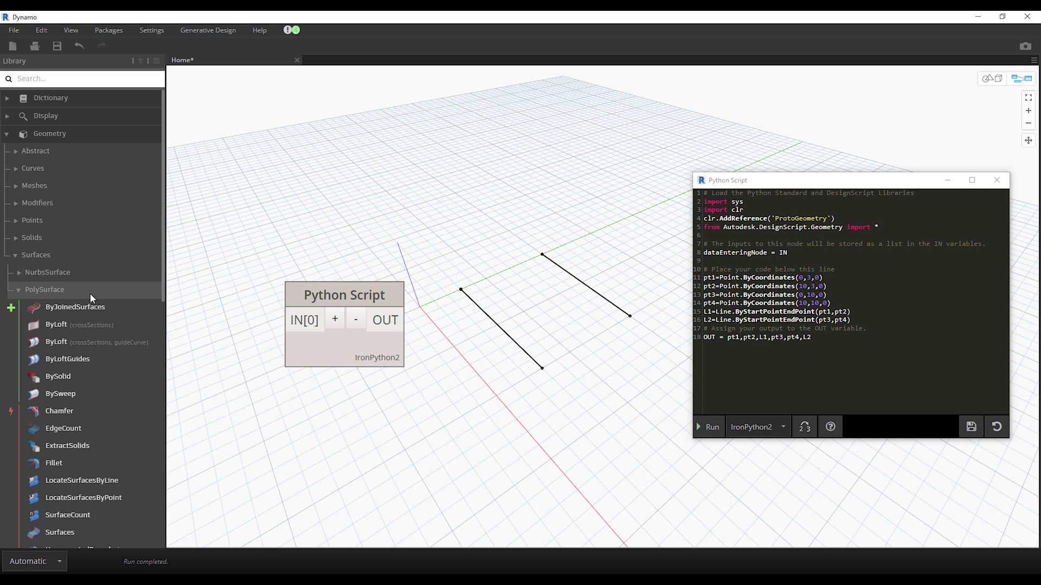
scroll(89, 293, down, 2)
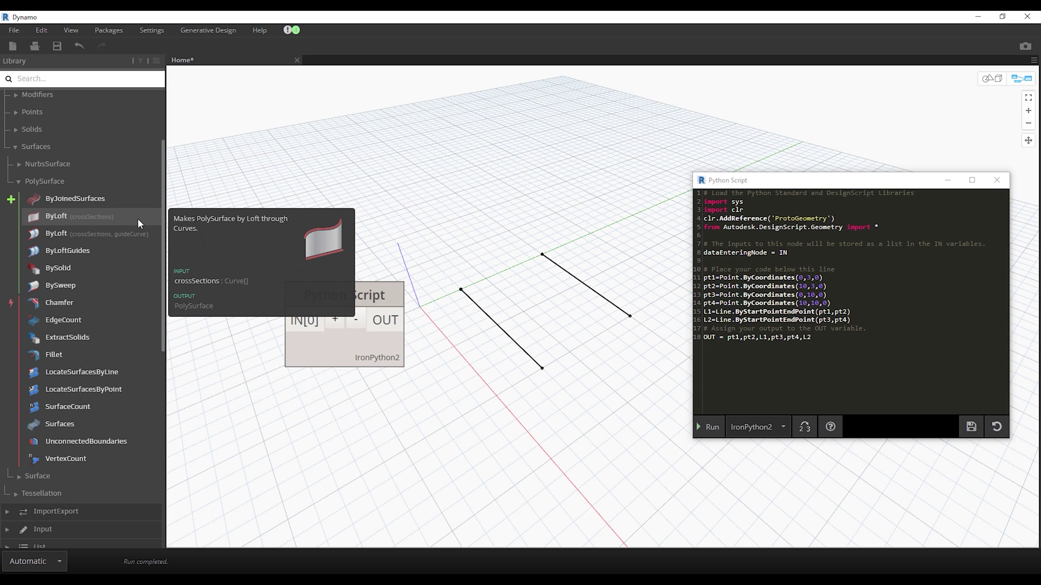
click(138, 219)
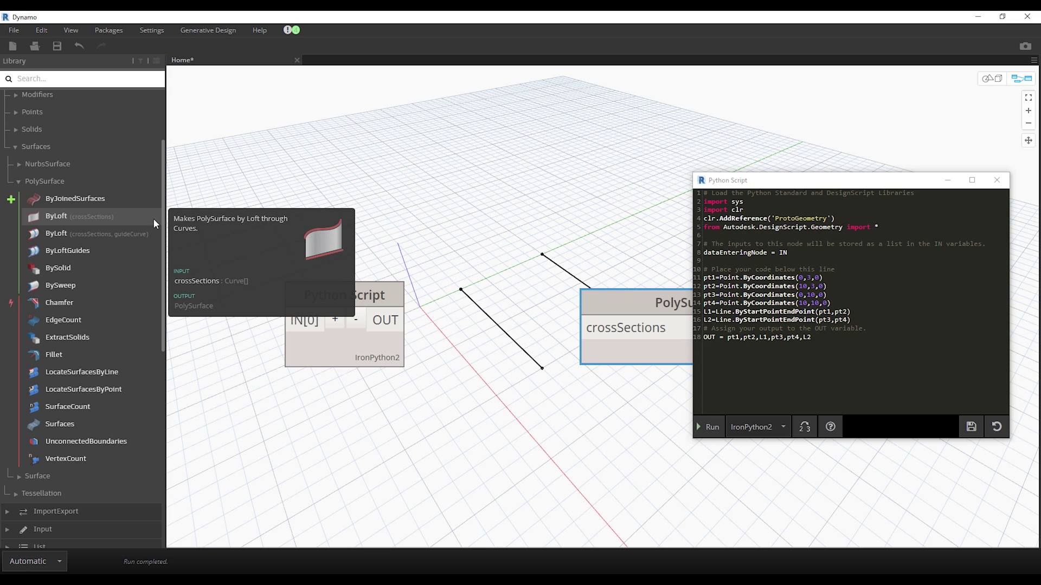
drag(643, 289, 459, 404)
scroll(460, 326, down, 2)
middle_drag(461, 290, 378, 268)
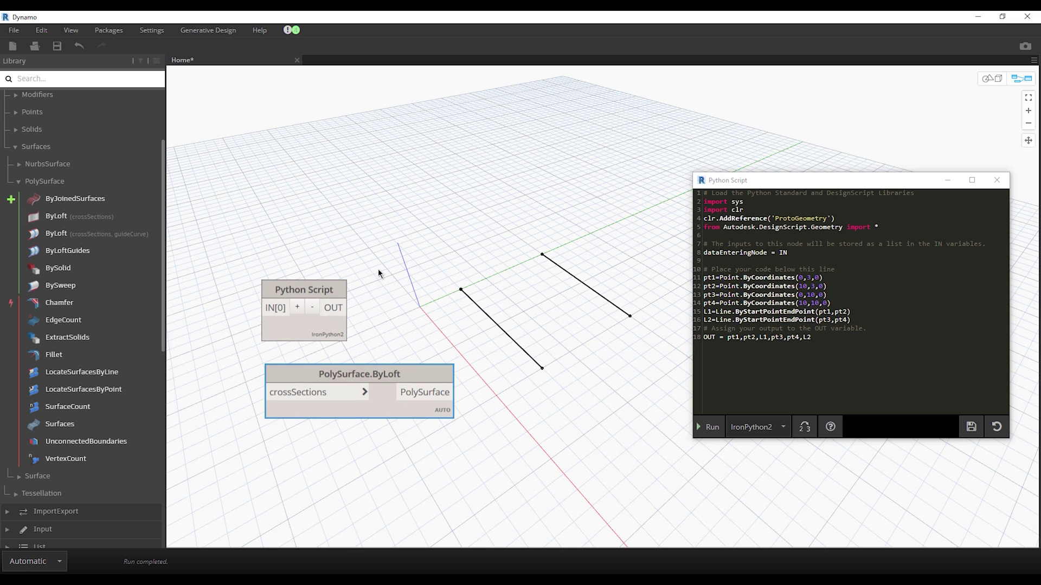
drag(762, 185, 732, 181)
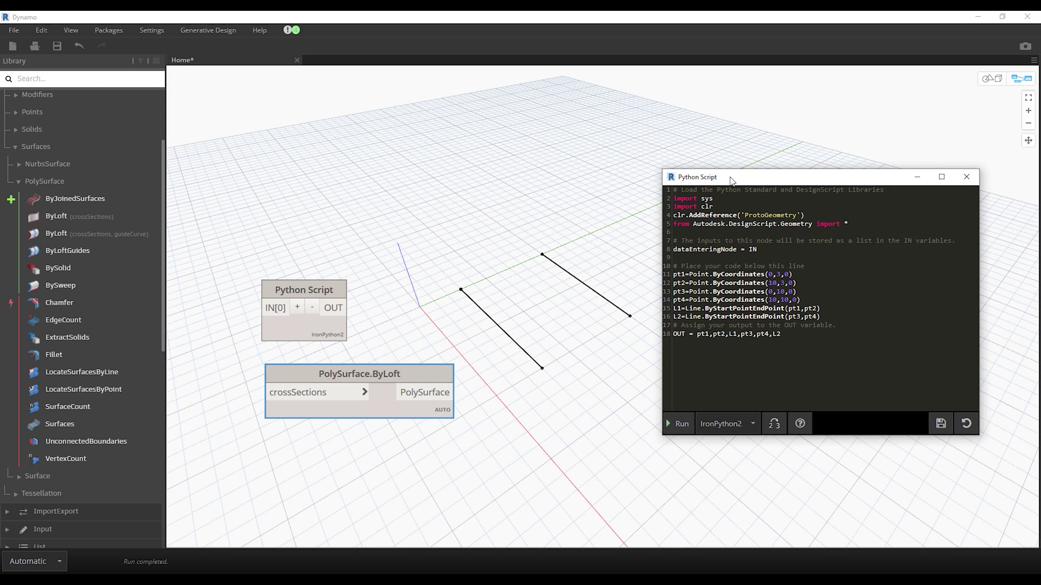
Step: Add surf = PolySurface.ByLoft(L1,L2) on a new line, append surf to OUT, and run
click(823, 317)
key(Return)
text(surf=)
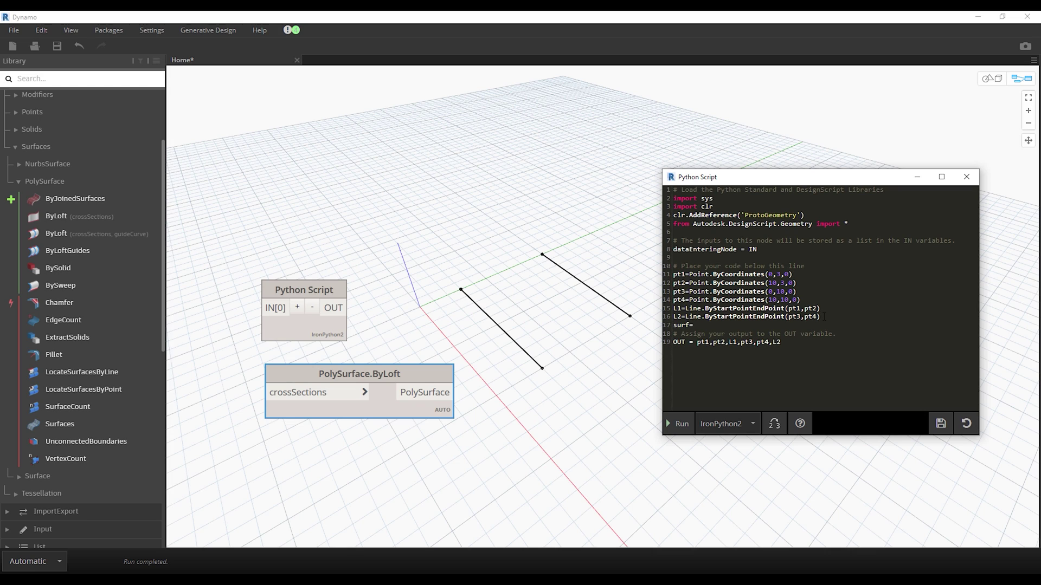
text(Po)
text(lySurface.ByL)
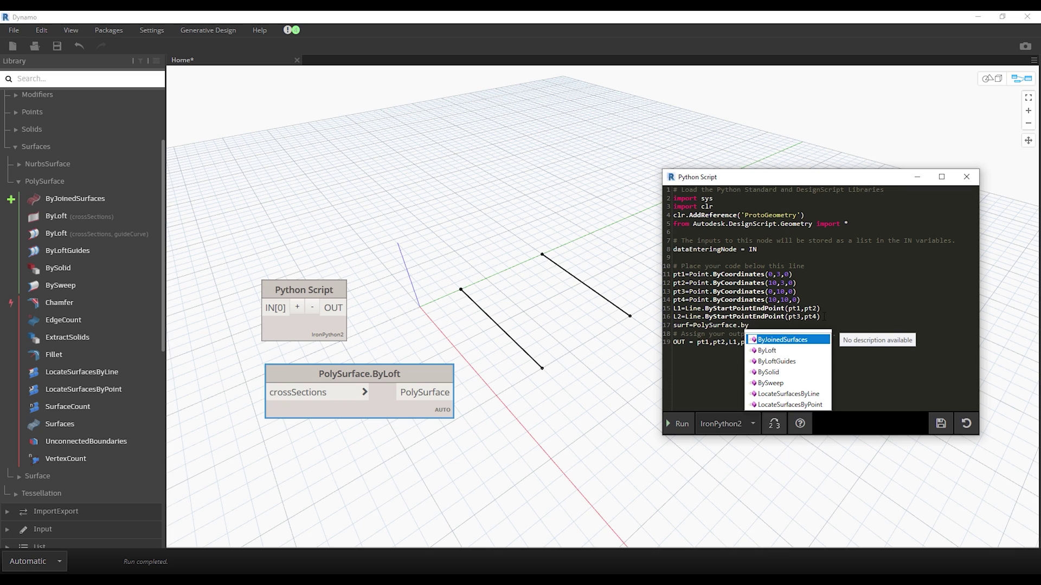
key(Return)
text(()
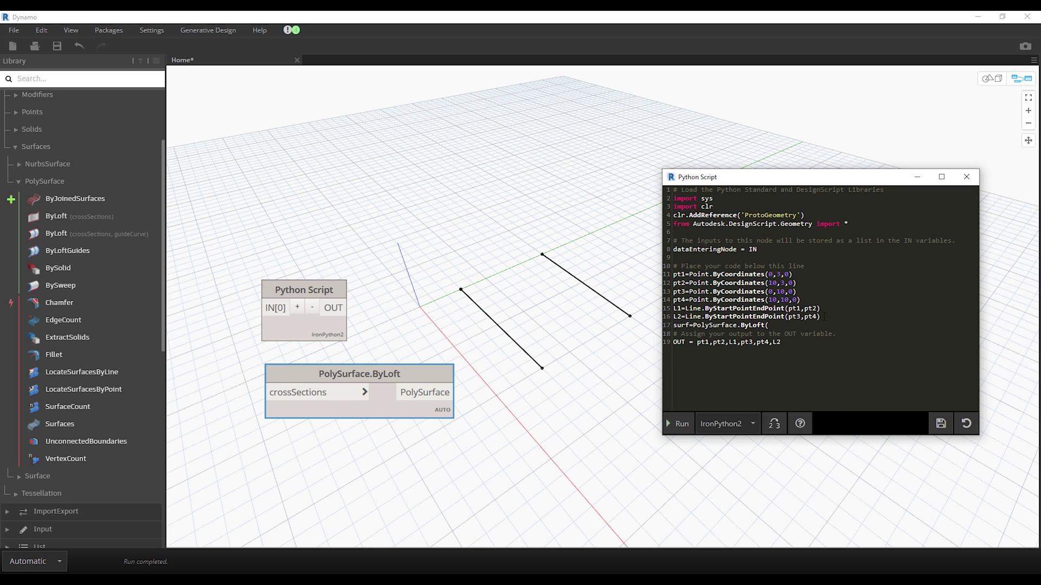
text(L1,L)
key(Down)
key(Down)
text(surf)
click(688, 422)
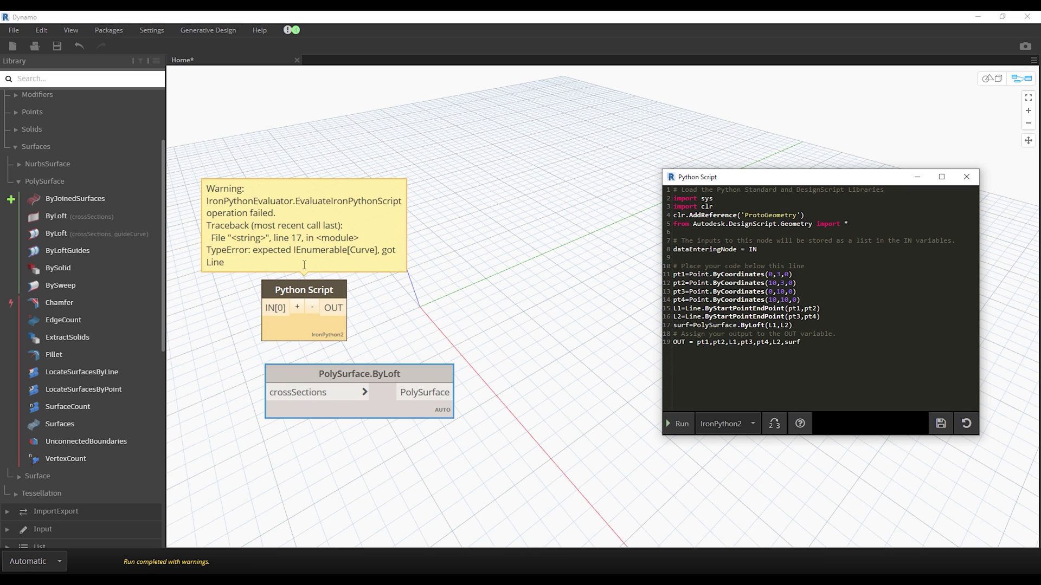
drag(316, 295, 341, 263)
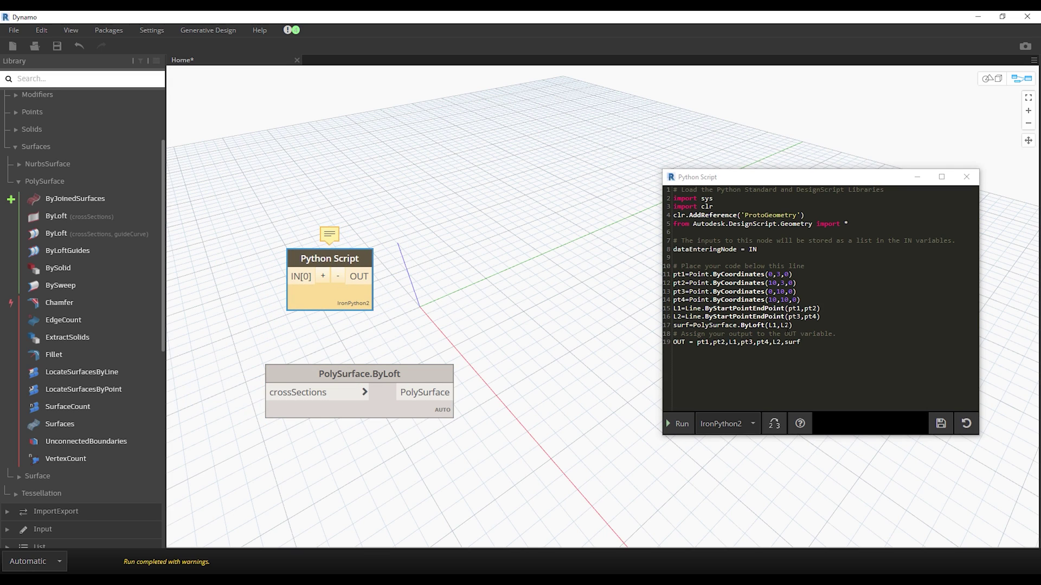
Step: Add two Number nodes from the Input library and tidy the graph layout
drag(790, 326, 768, 326)
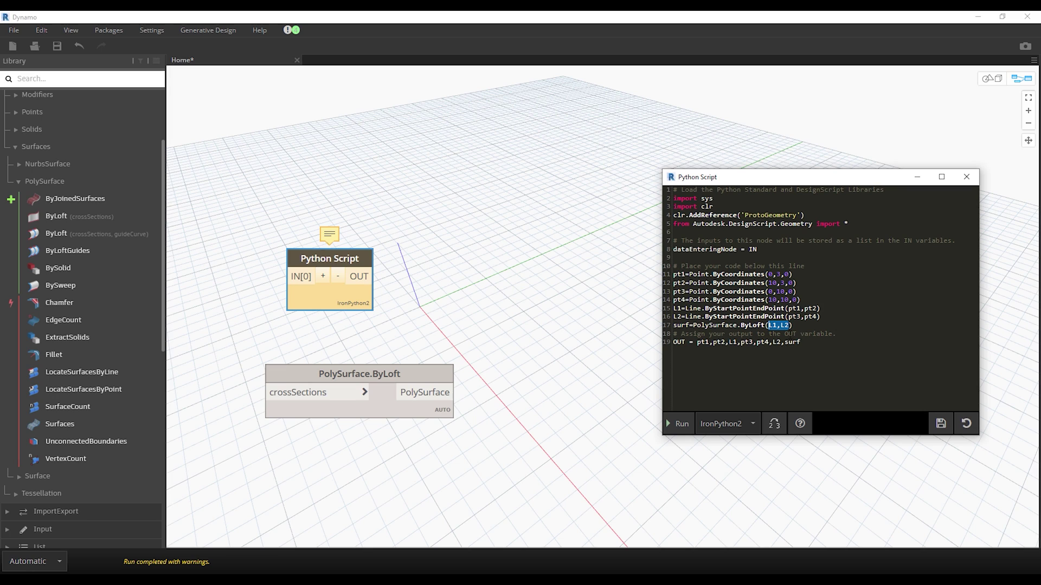
click(123, 524)
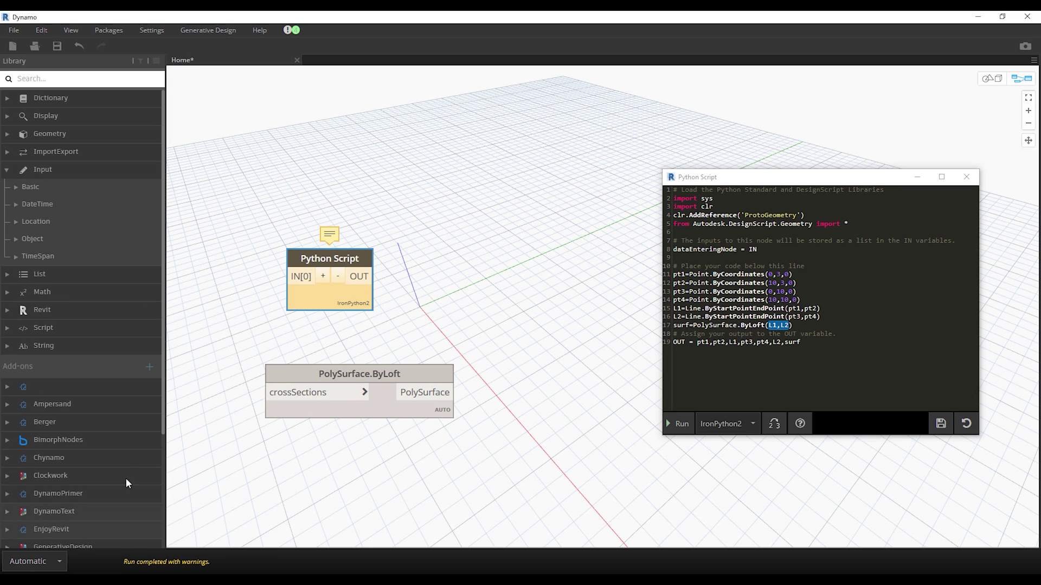
click(81, 194)
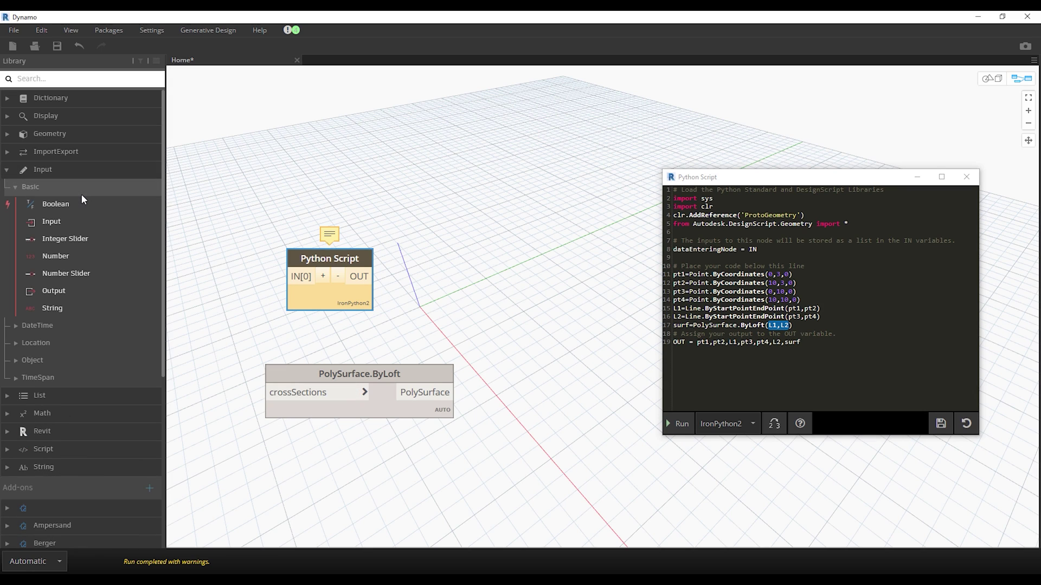
click(86, 256)
mouse_move(86, 256)
mouse_down()
mouse_move(278, 467)
mouse_move(270, 443)
mouse_up()
key(ctrl+l)
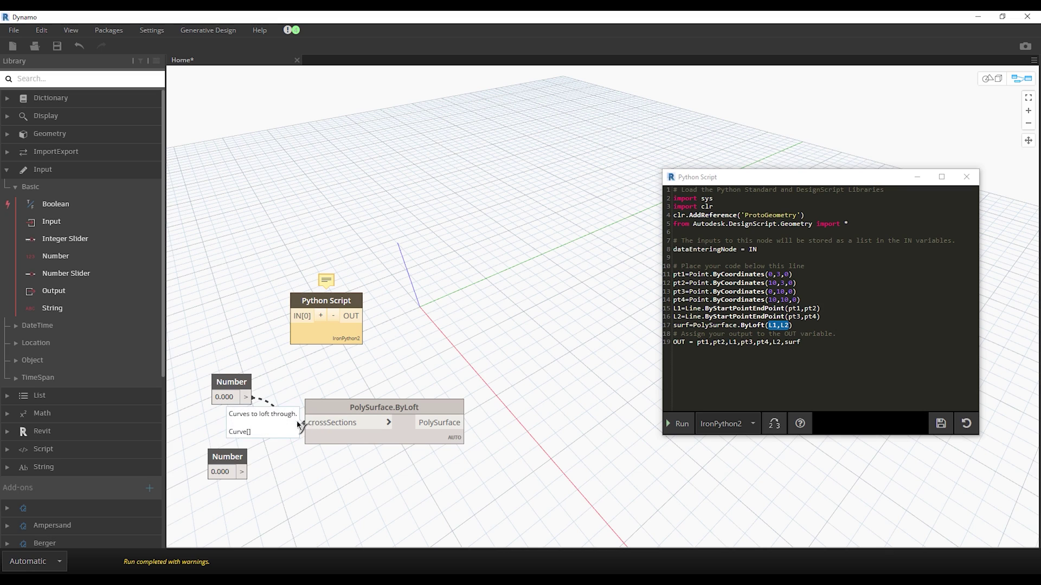
Step: Add a List.Create node via canvas search, arrange it, and give it a second item input
right_click(515, 357)
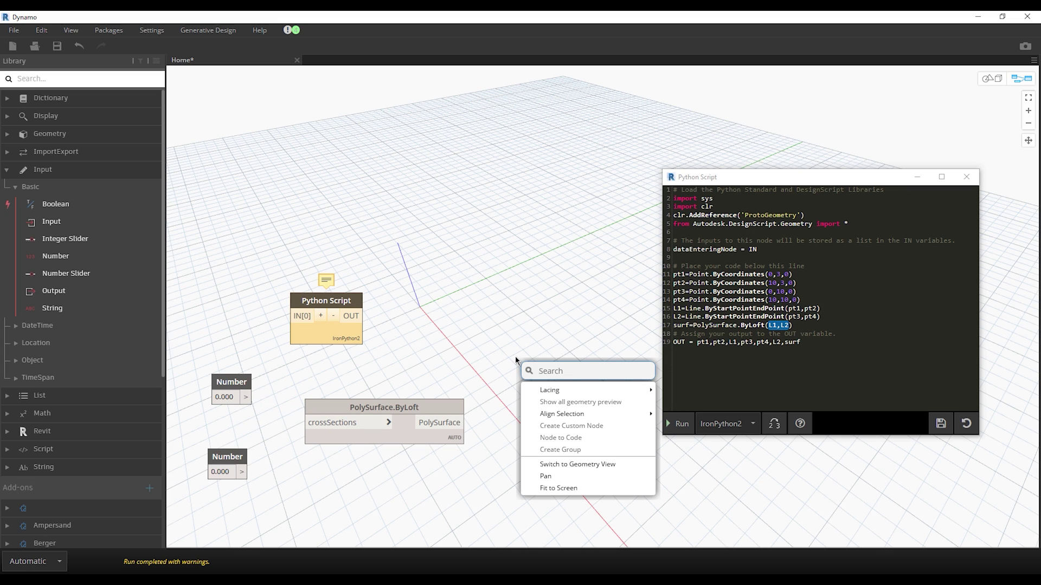
text(list.create)
key(Return)
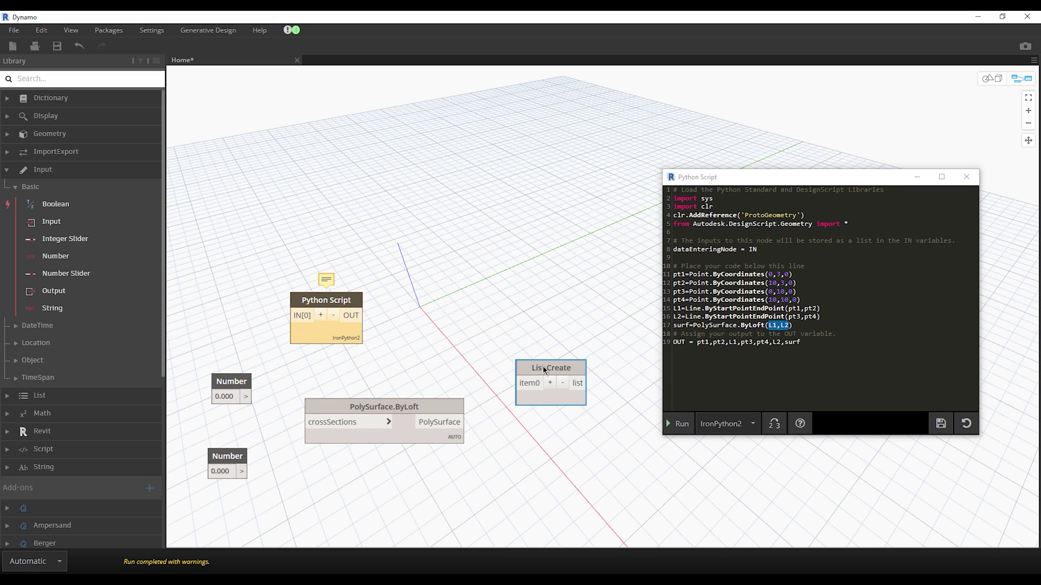
drag(545, 370, 338, 469)
drag(358, 408, 442, 457)
drag(357, 467, 331, 409)
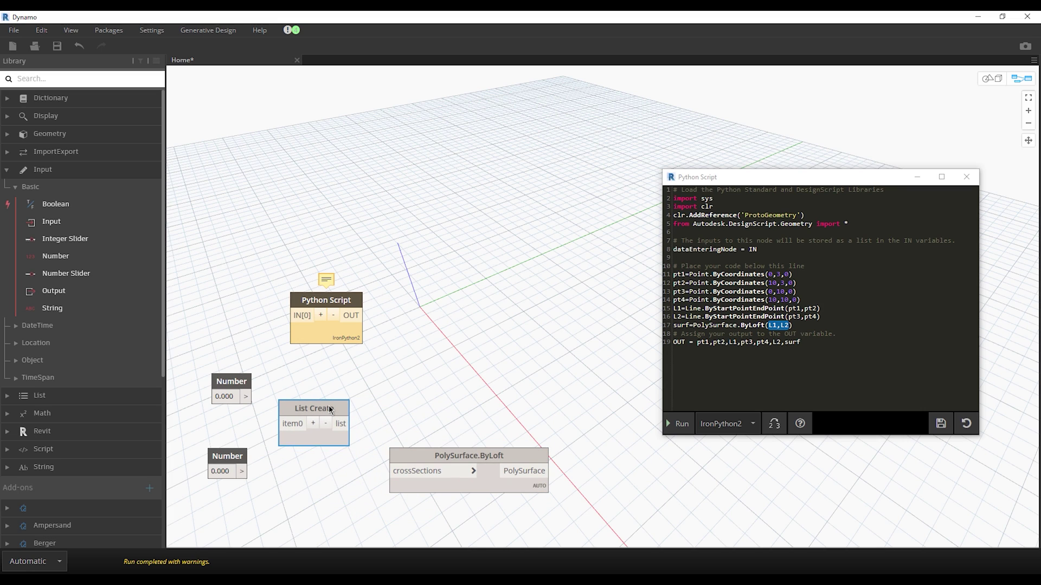
click(313, 423)
Step: Wire both Numbers into List.Create and the list into ByLoft crossSections, then box-select them
click(246, 396)
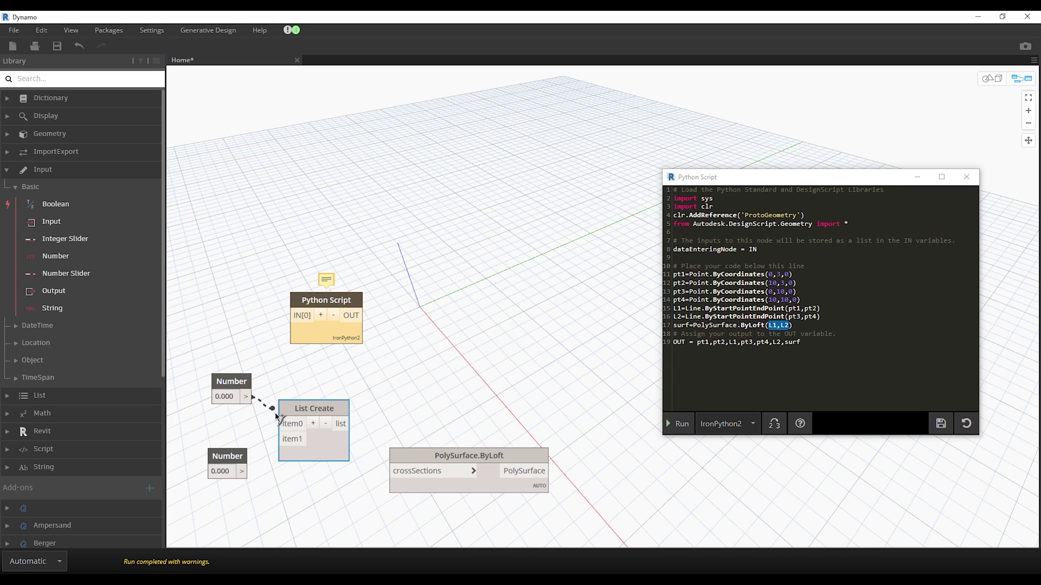
click(281, 423)
click(242, 471)
click(281, 438)
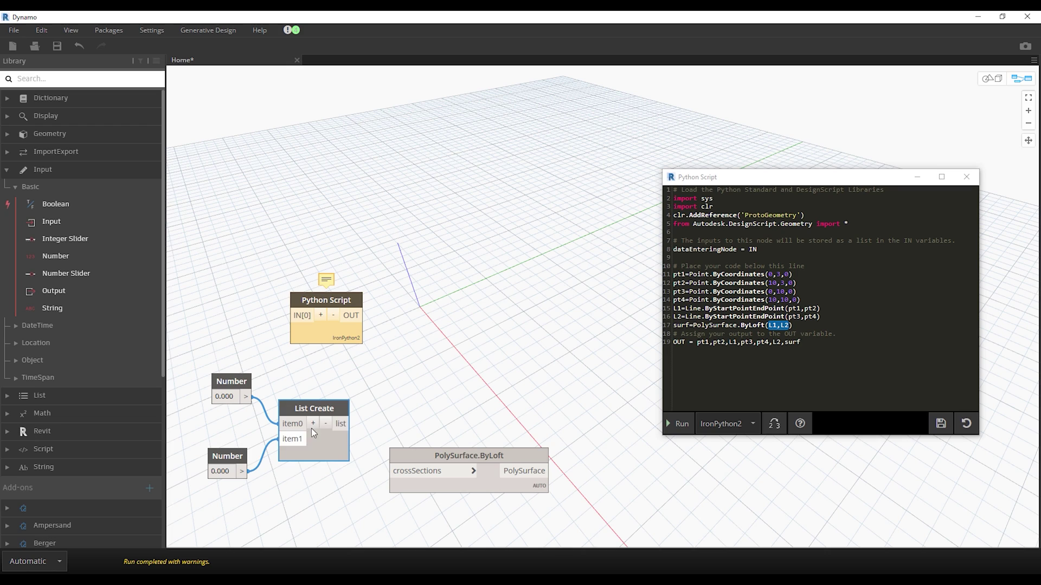
click(340, 424)
click(390, 471)
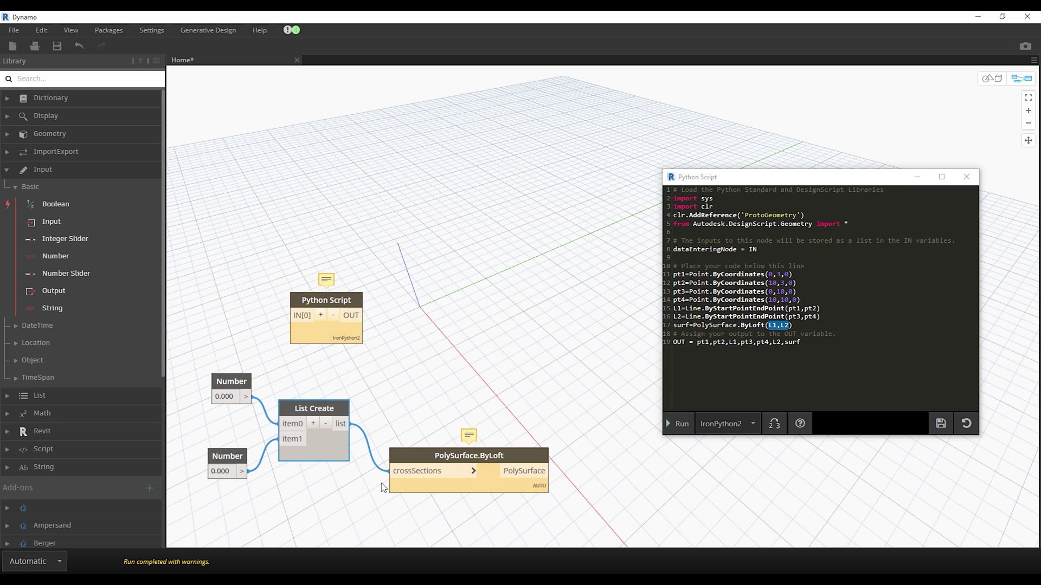
click(380, 524)
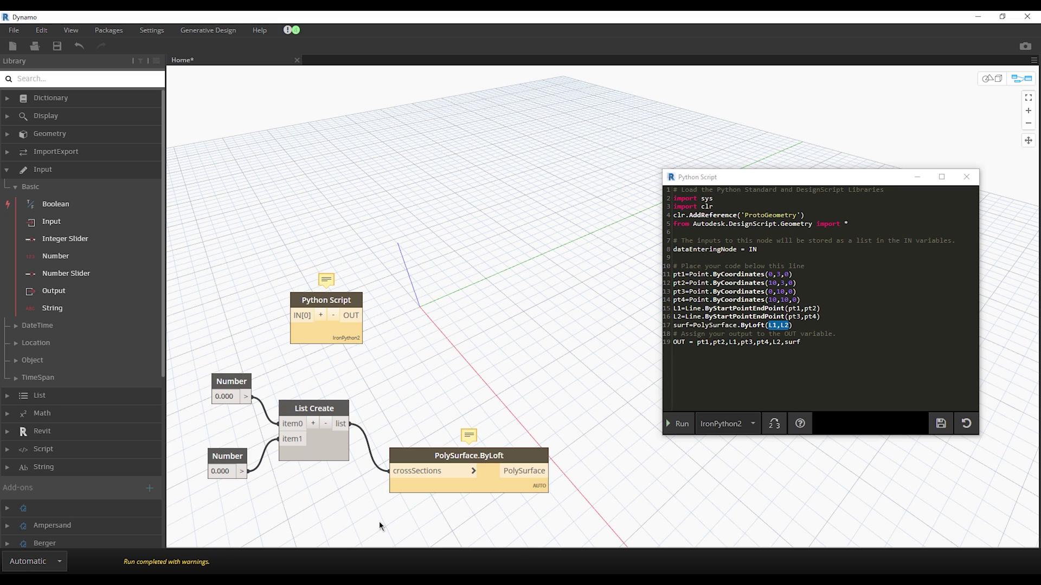
mouse_move(469, 455)
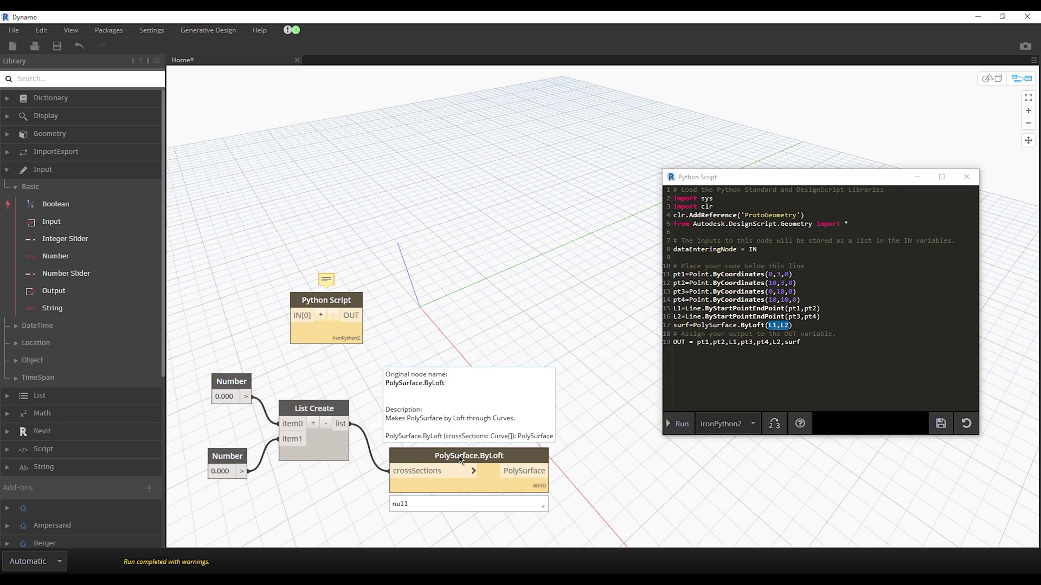
drag(476, 529, 210, 371)
Step: Remove the four selected nodes and loft [L1,L2] as a list so the surface appears
key(Delete)
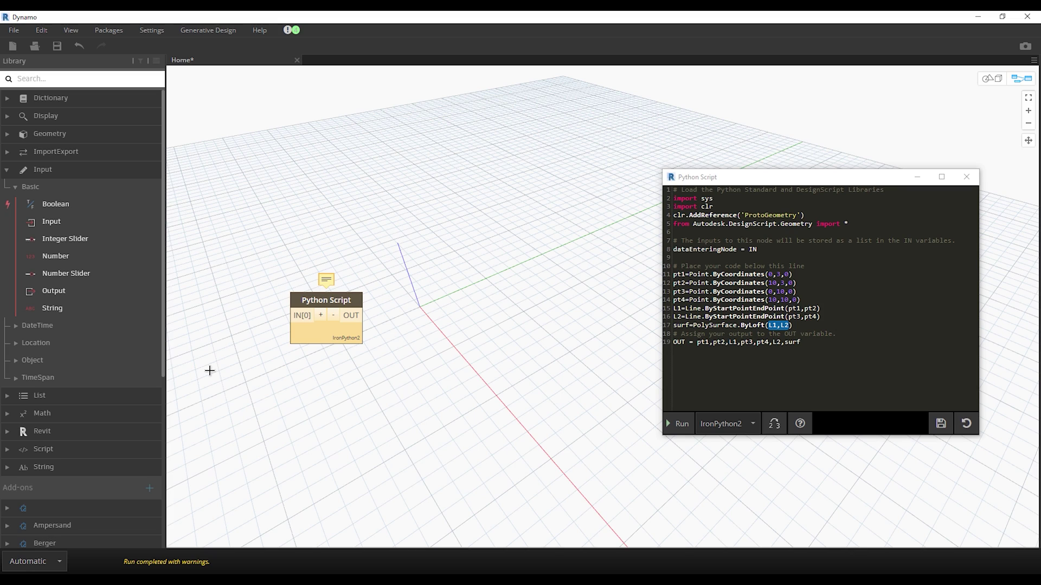
click(769, 325)
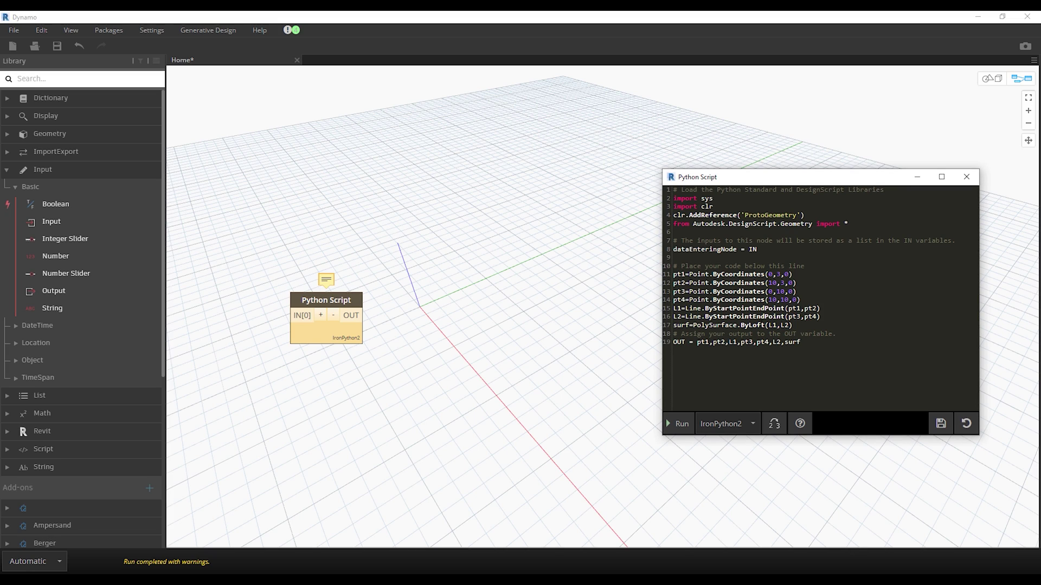
text(()
key(BackSpace)
text([)
text(])
drag(784, 325, 792, 327)
click(790, 334)
click(687, 423)
click(991, 78)
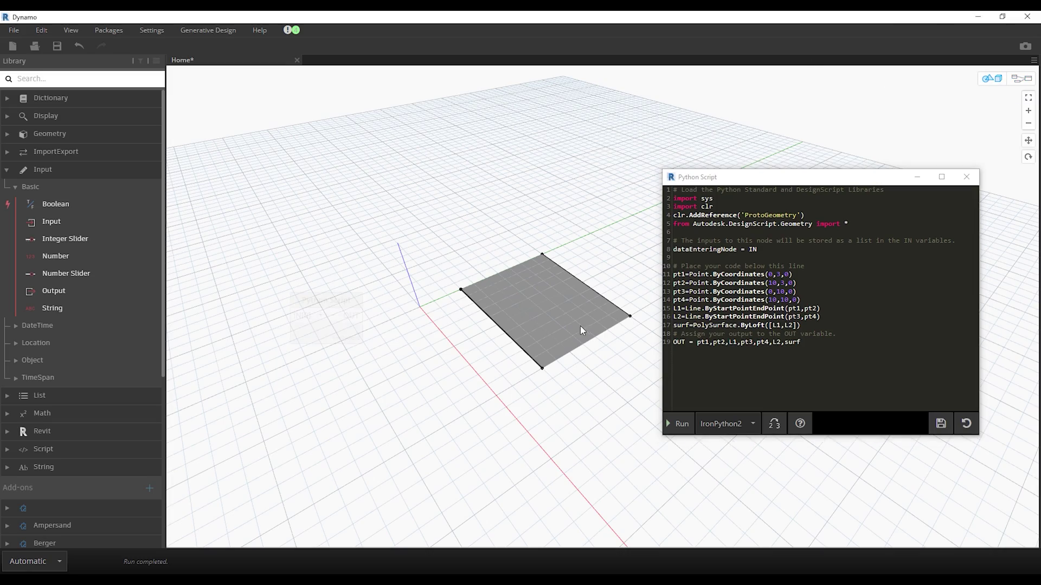
mouse_move(580, 326)
right_down()
mouse_move(609, 296)
mouse_move(571, 322)
right_up()
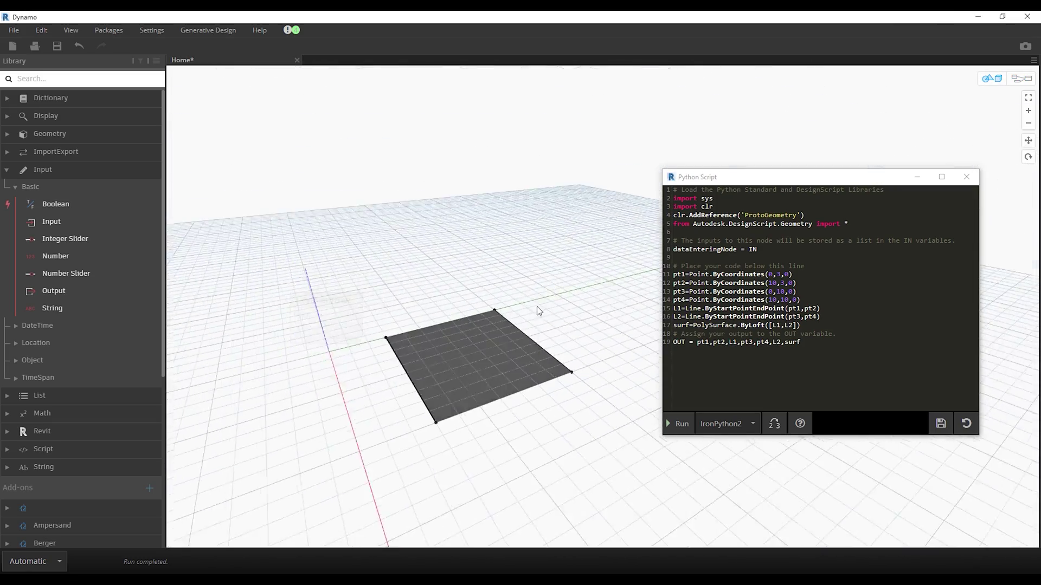
key(ctrl+b)
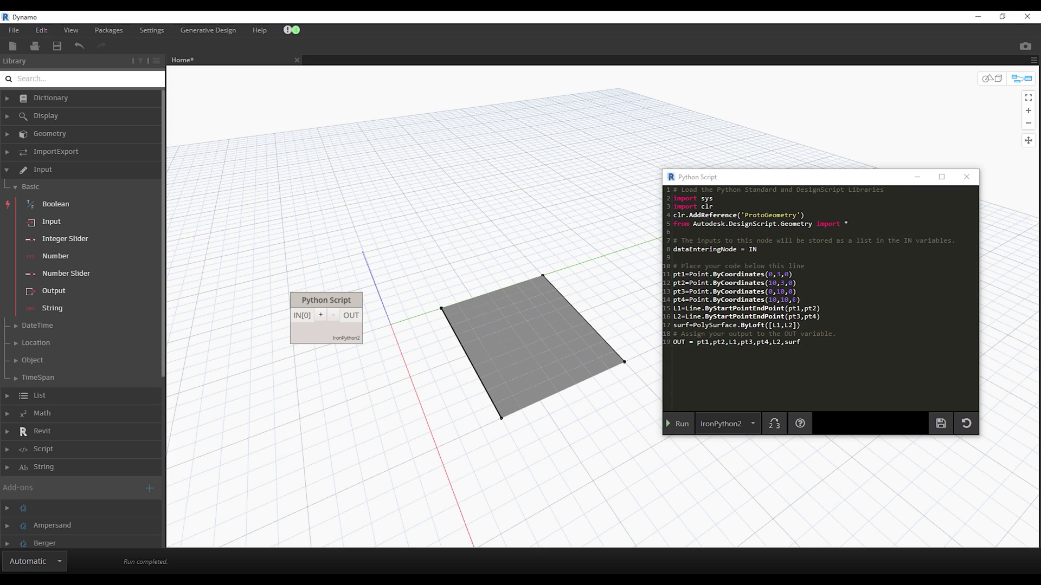
Step: Raise pt4's z value to 10, then lower it to 3, rerunning to view the surface
click(797, 300)
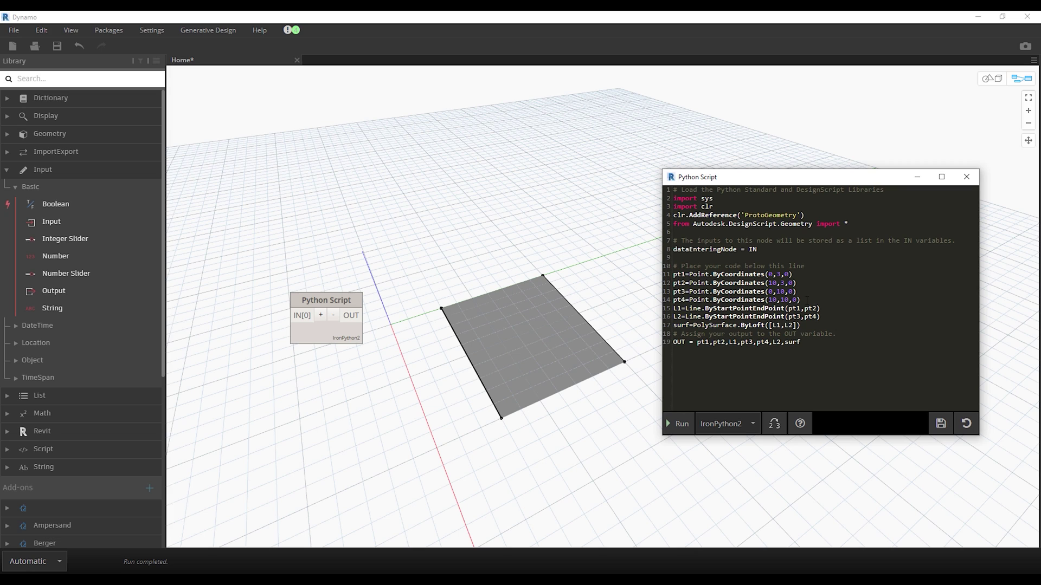
key(BackSpace)
text(10)
click(678, 428)
key(ctrl+b)
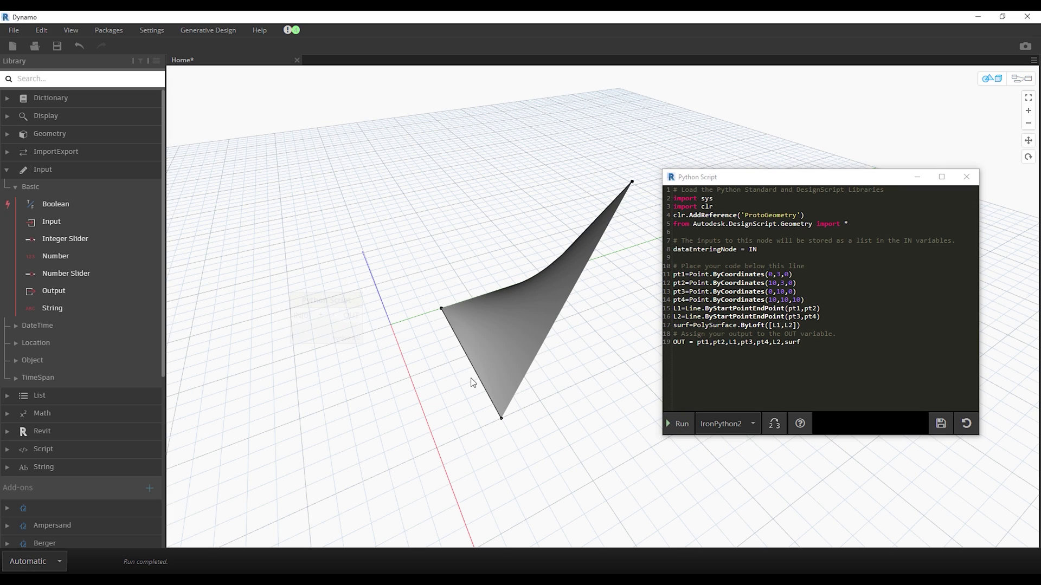
mouse_move(472, 383)
right_down()
mouse_move(509, 365)
mouse_move(481, 364)
mouse_move(516, 344)
mouse_move(534, 359)
mouse_move(565, 332)
right_up()
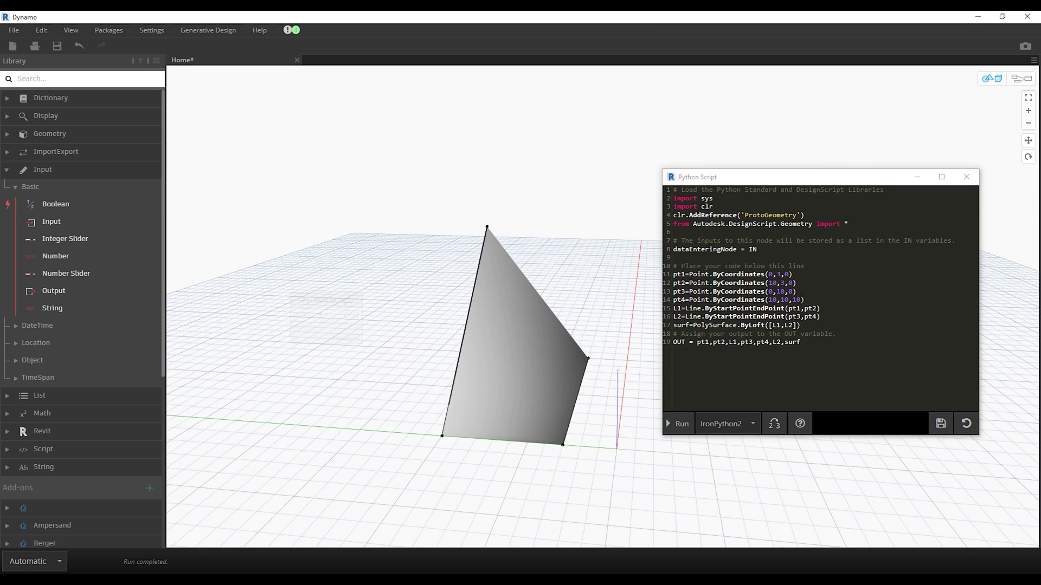
double_click(796, 300)
text(3)
click(677, 423)
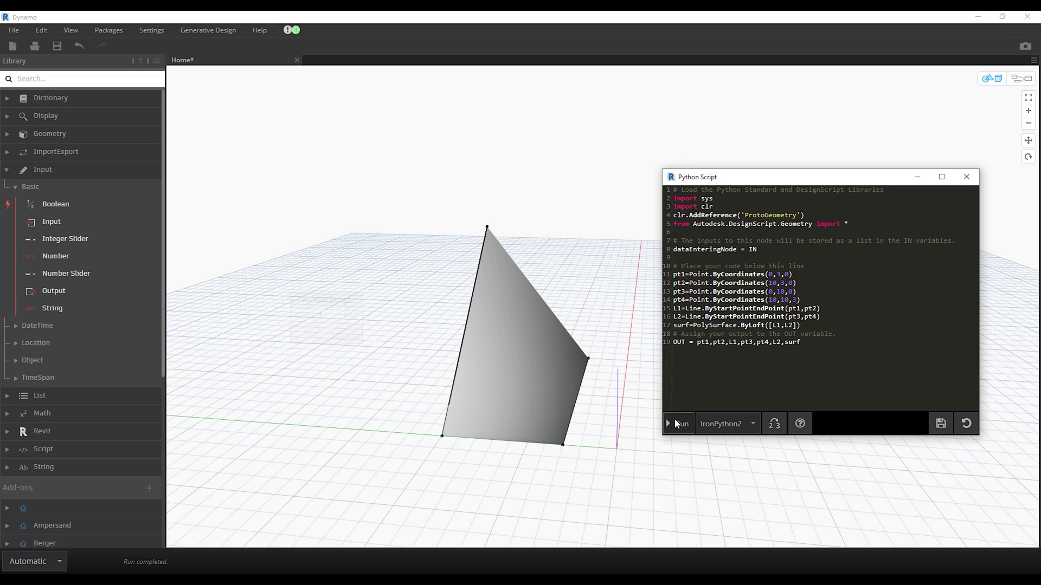
mouse_move(576, 390)
right_down()
mouse_move(566, 300)
mouse_move(583, 430)
mouse_move(616, 391)
mouse_move(571, 390)
mouse_move(609, 362)
mouse_move(630, 369)
mouse_move(611, 396)
mouse_move(616, 340)
right_up()
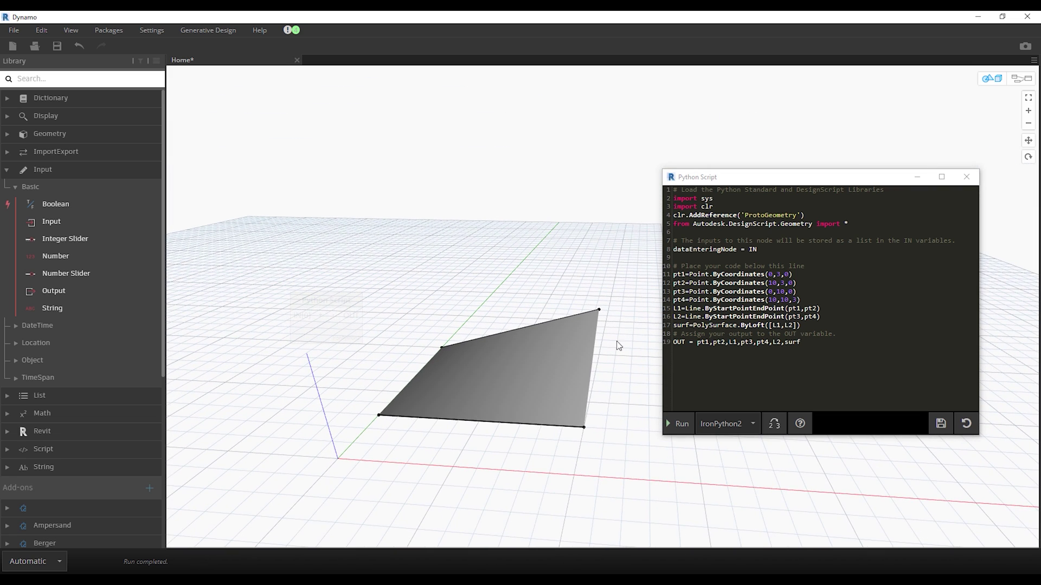
key(ctrl+b)
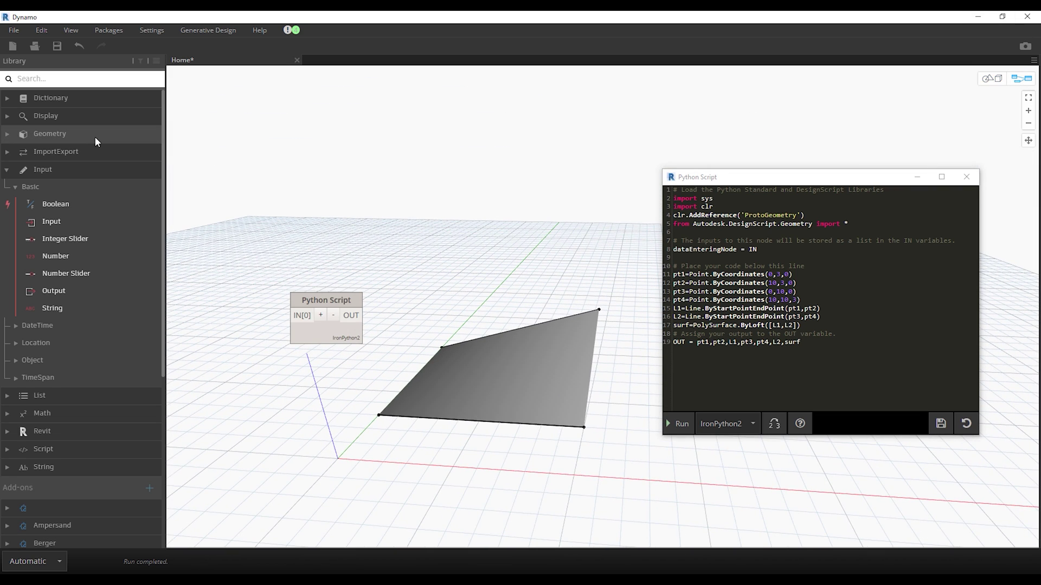
Step: Place an Ellipse.ByOriginRadii node from Geometry > Curves > Ellipse to inspect its inputs
click(96, 137)
click(91, 170)
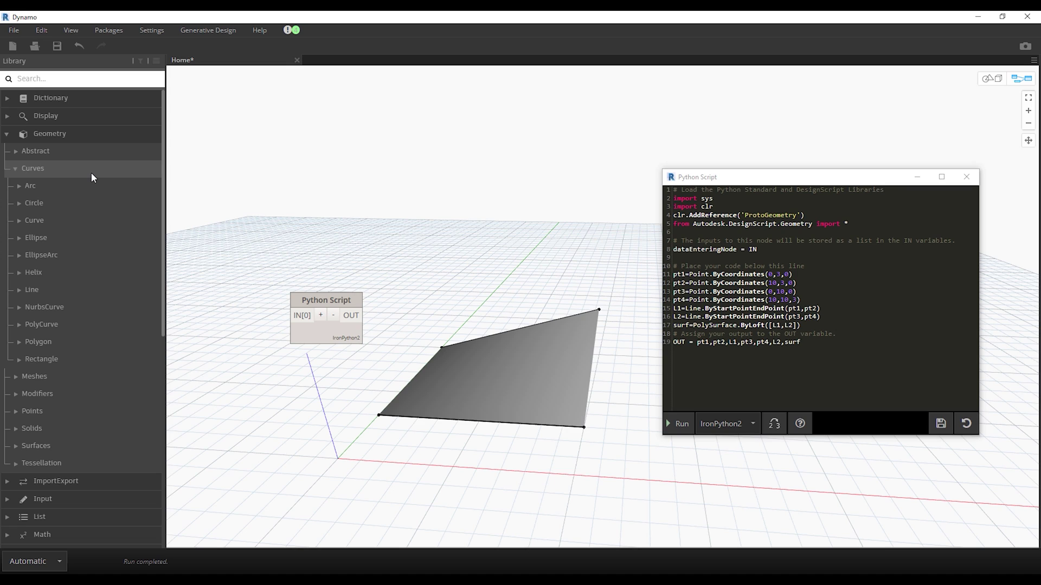
click(88, 238)
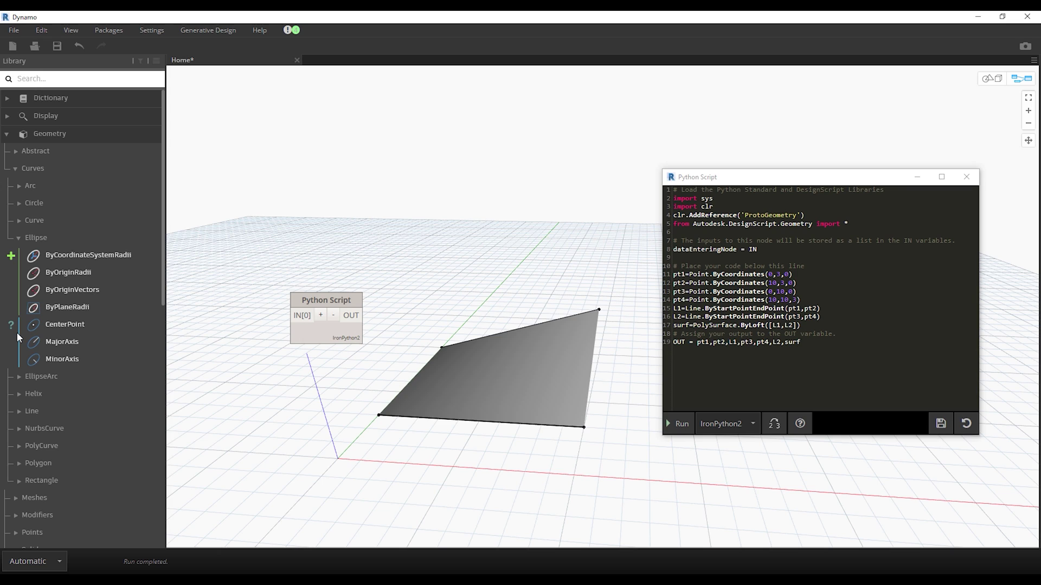
click(104, 276)
drag(614, 291, 336, 373)
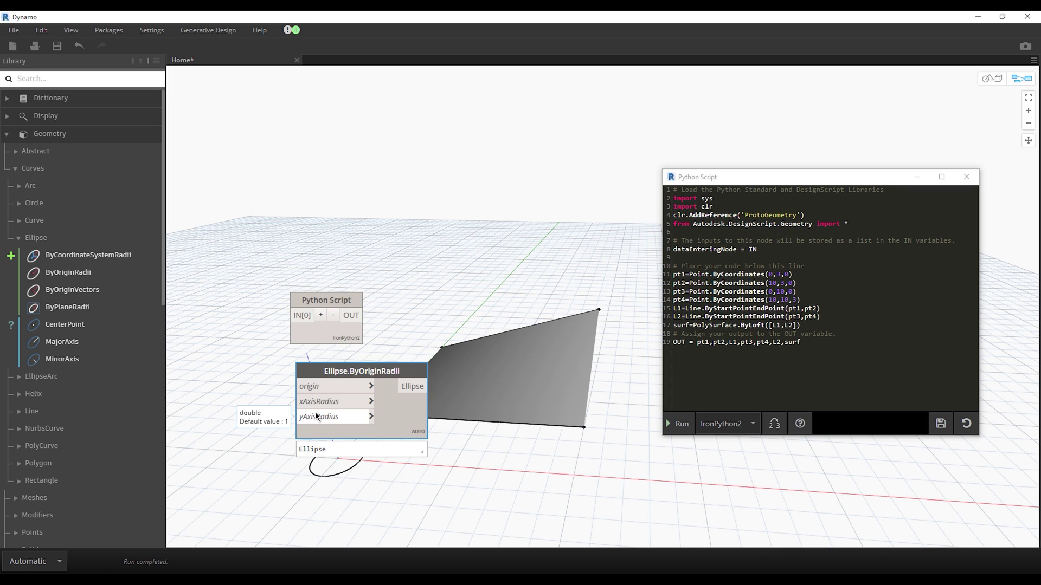
Step: Delete the Ellipse.ByOriginRadii node and add a blank line after line 17 of the script
drag(459, 487, 388, 368)
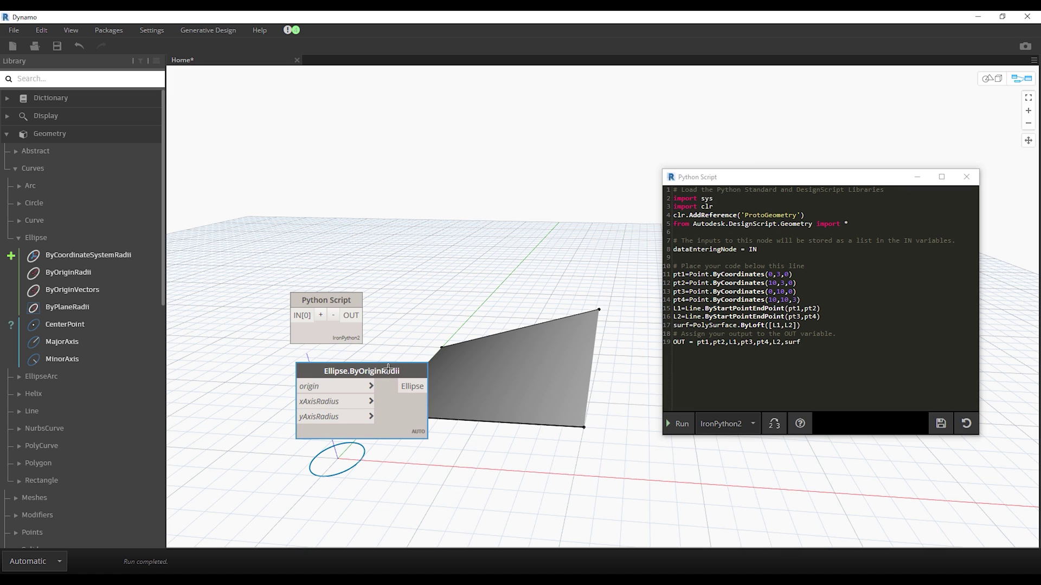
key(Delete)
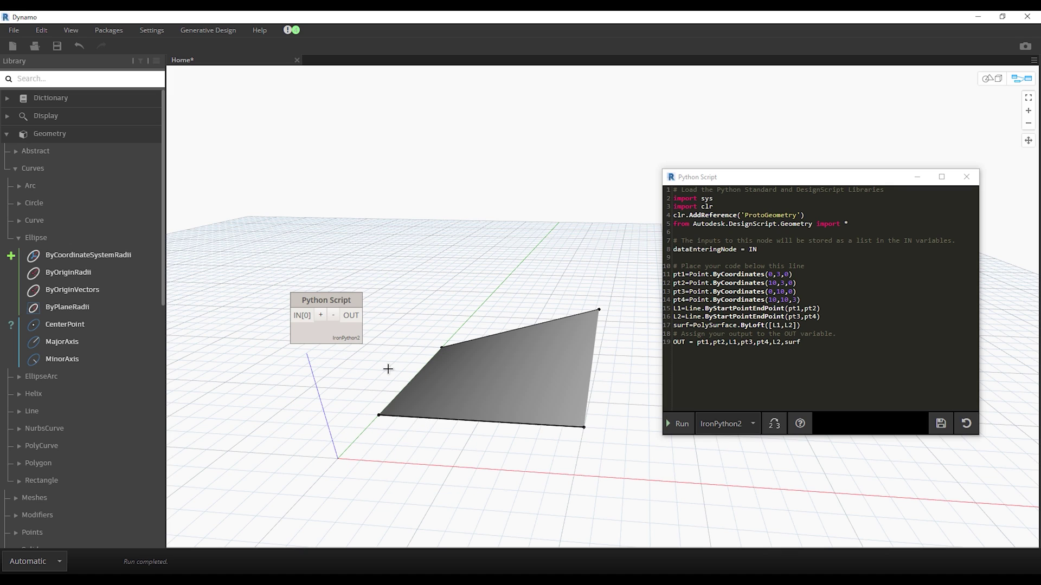
click(807, 325)
key(Return)
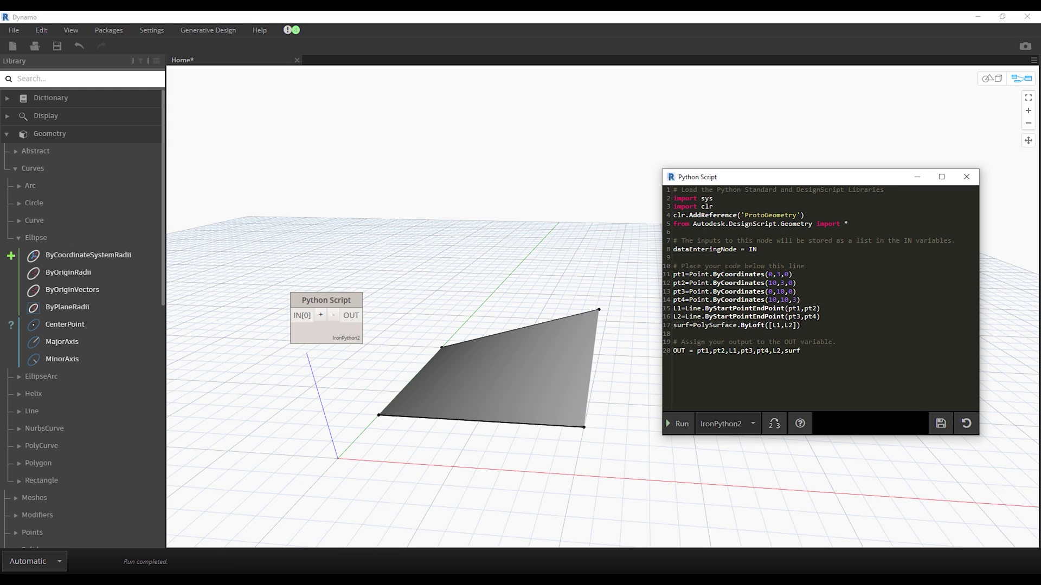
Step: Define El = Ellipse.ByOriginRadii(pt1,7,5) and duplicate the line below it
text(El=Ellip)
text(se.ByOriginRadii)
text(()
text(pt1,)
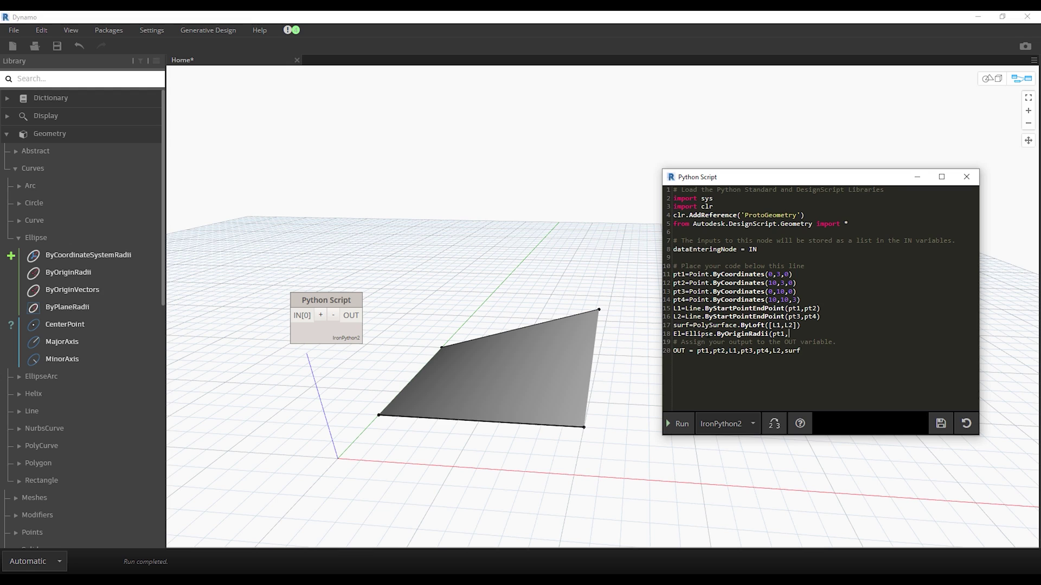
text(7,)
text(5)
key(shift+Home)
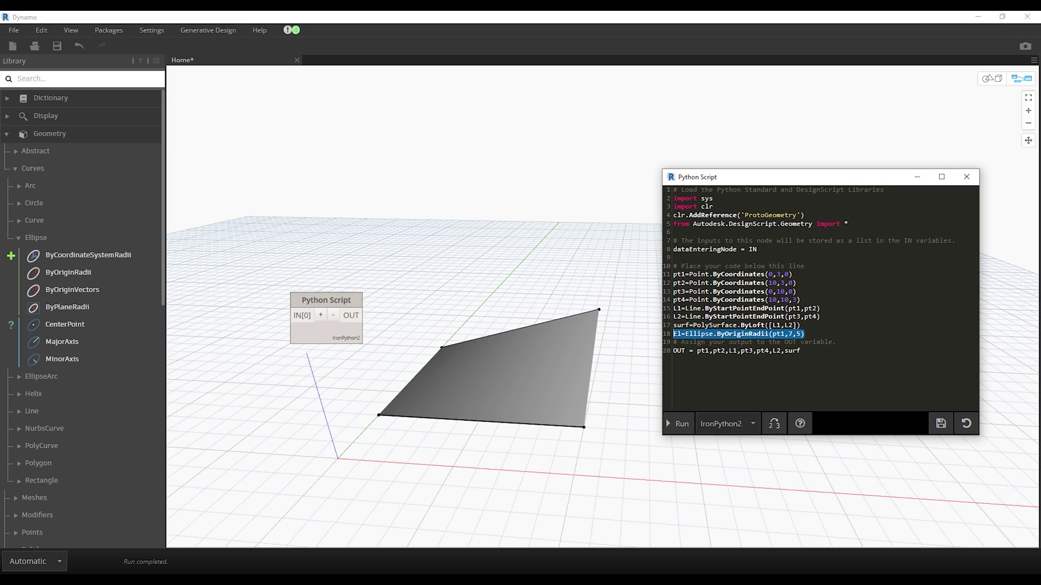
key(ctrl+c)
key(End)
key(Return)
key(ctrl+v)
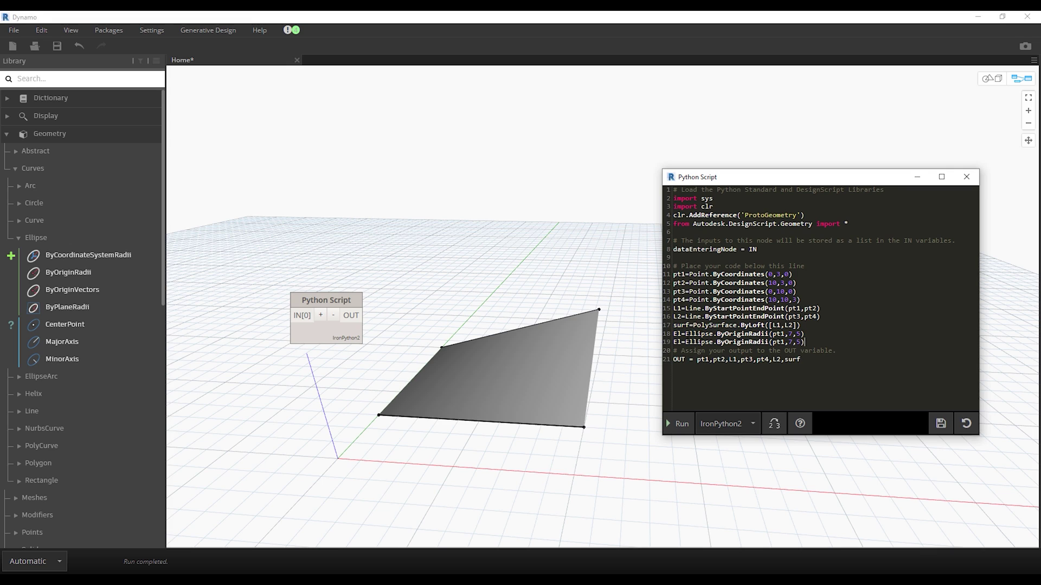
Step: Turn the copied lines into El2 on pt2 and El3 on pt3
text(2)
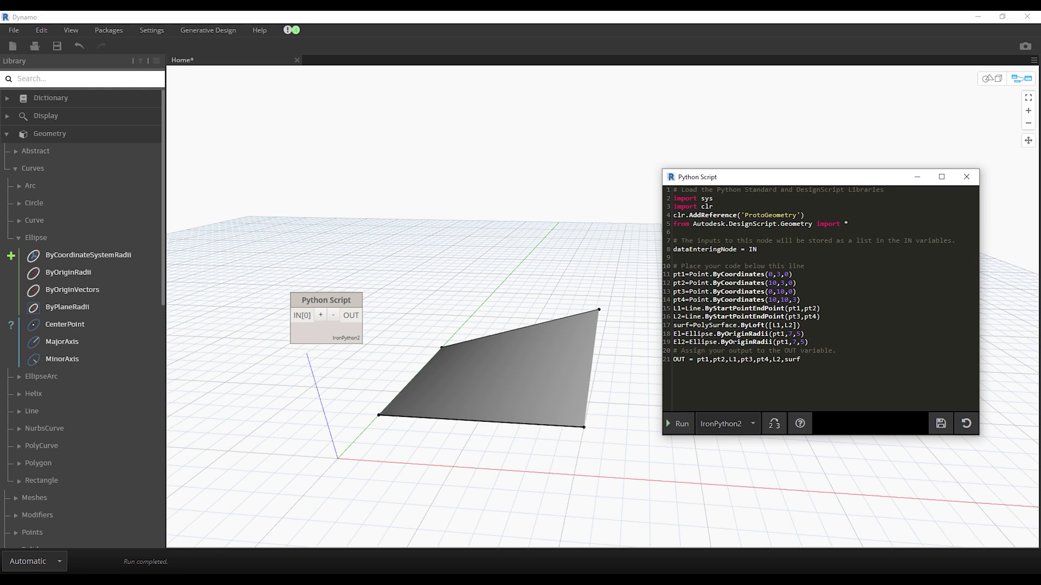
key(BackSpace)
text(2)
drag(811, 343, 674, 342)
click(812, 341)
key(Return)
key(ctrl+v)
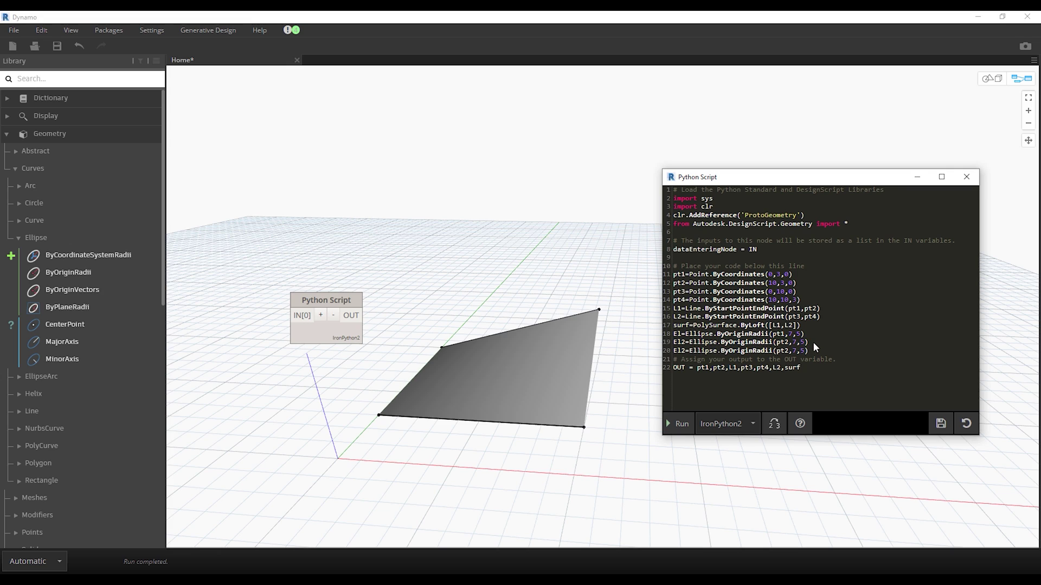
key(BackSpace)
text(3)
key(BackSpace)
text(3)
Step: Give pt2 pt1's 0,3 coordinates with z 2, and set pt3's z to 4
mouse_move(781, 274)
mouse_down()
mouse_move(769, 274)
mouse_move(769, 292)
mouse_up()
key(ctrl+v)
key(ctrl+v)
double_click(785, 283)
text(2)
double_click(786, 291)
text(4)
Step: Delete the pt4, L1, L2 and surf lines, output only pt1, pt2, pt3, and run
drag(806, 325, 686, 302)
key(BackSpace)
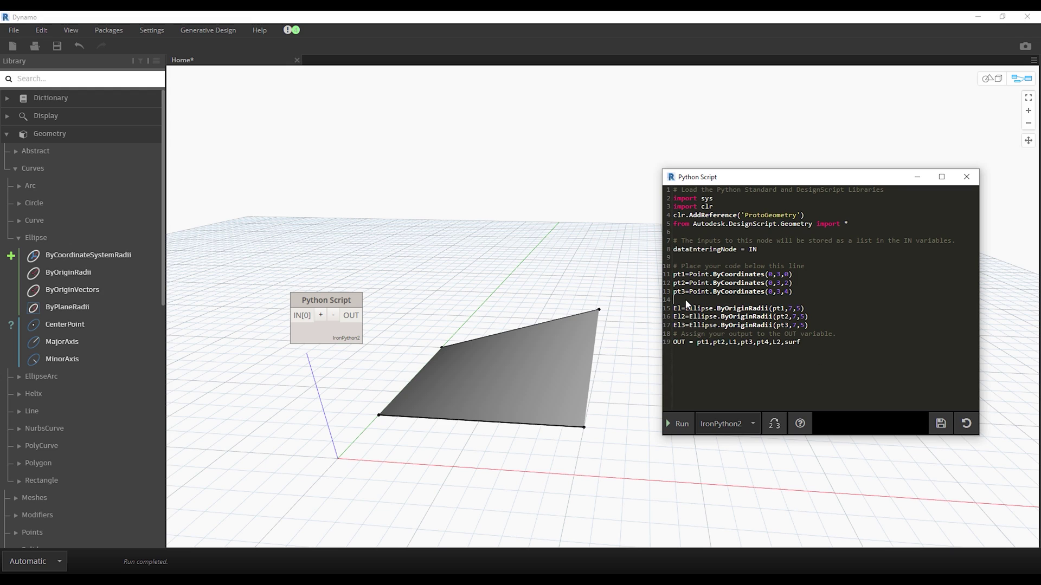
drag(801, 342, 729, 342)
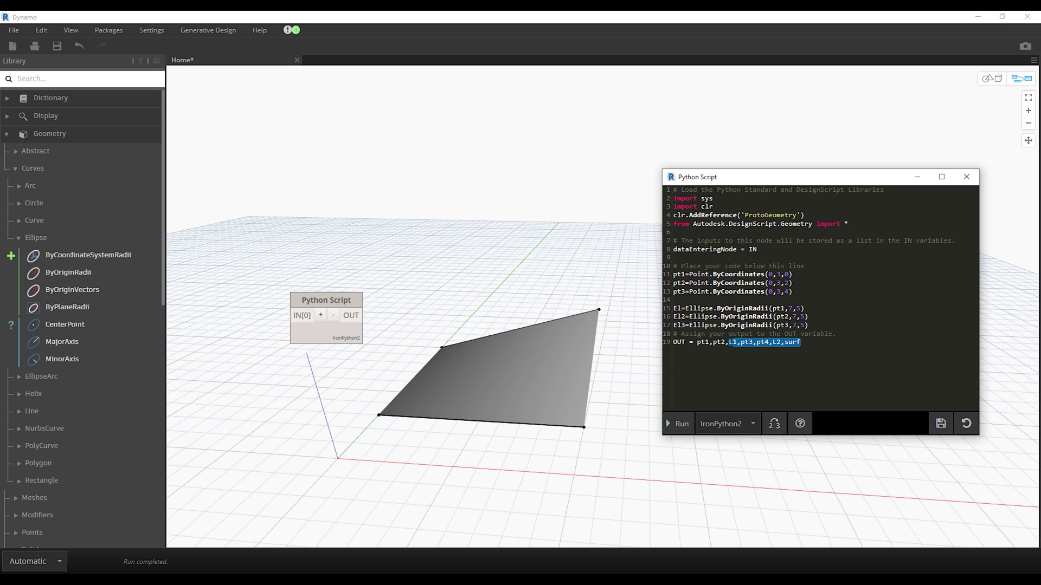
key(BackSpace)
text(pt3)
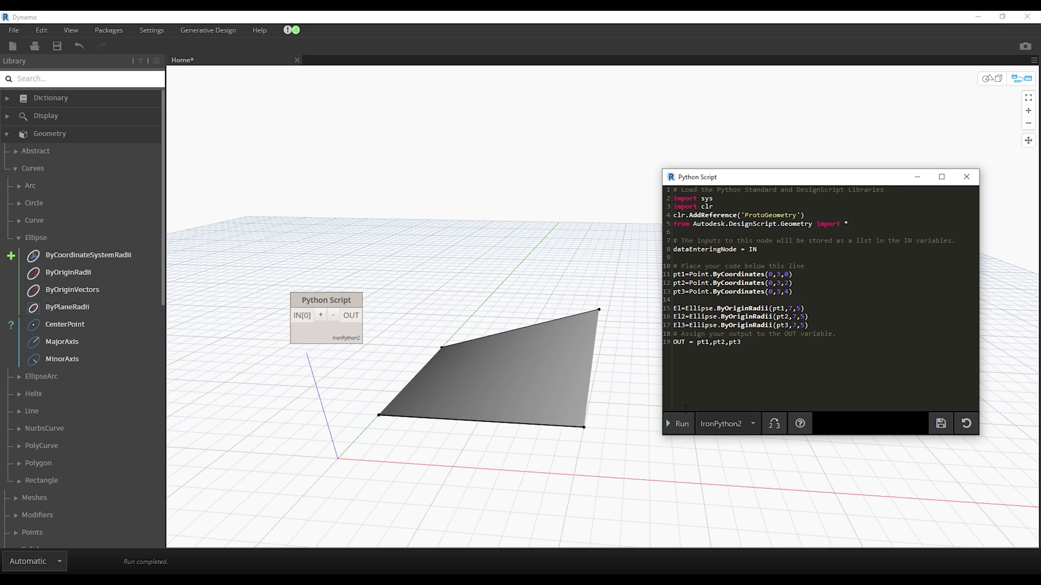
click(672, 424)
click(1003, 75)
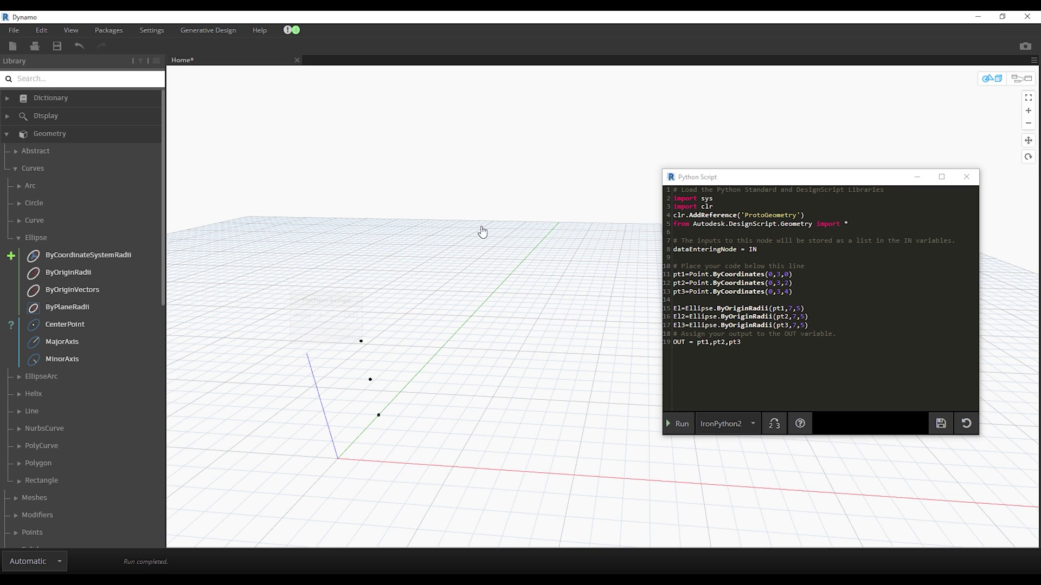
mouse_move(482, 232)
right_down()
mouse_move(570, 202)
mouse_move(612, 256)
mouse_move(553, 284)
mouse_move(424, 284)
mouse_move(483, 290)
right_up()
click(1022, 78)
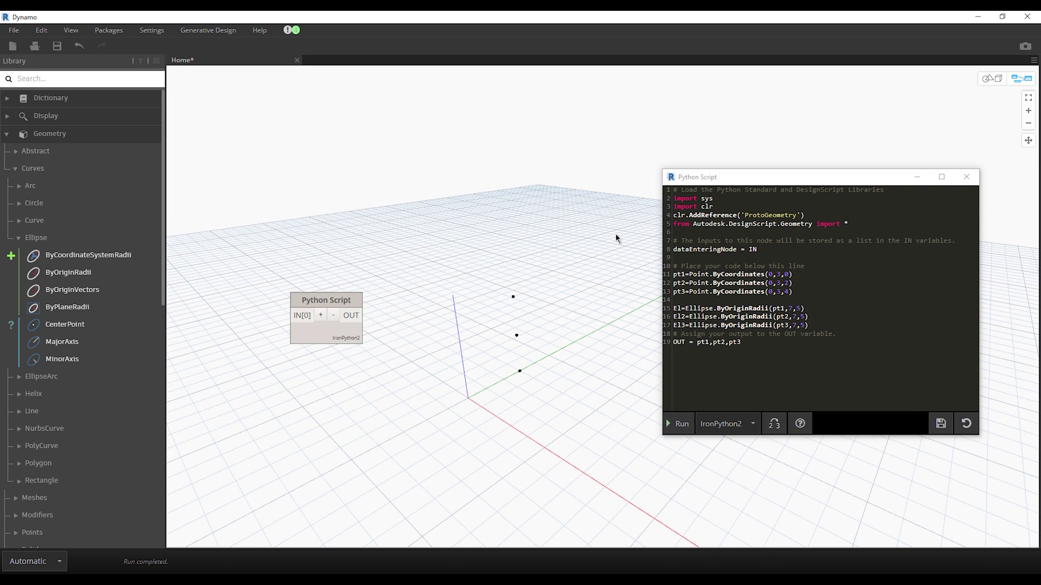
Step: Append El, El2 and El3 to OUT and run to preview the three ellipses
text(,)
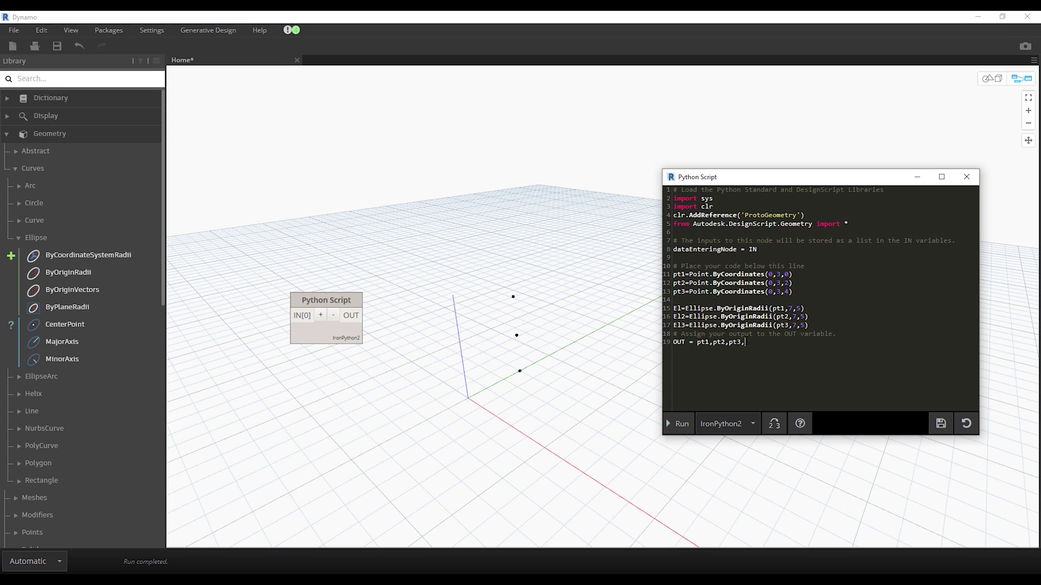
text(El,El2,El3)
click(681, 425)
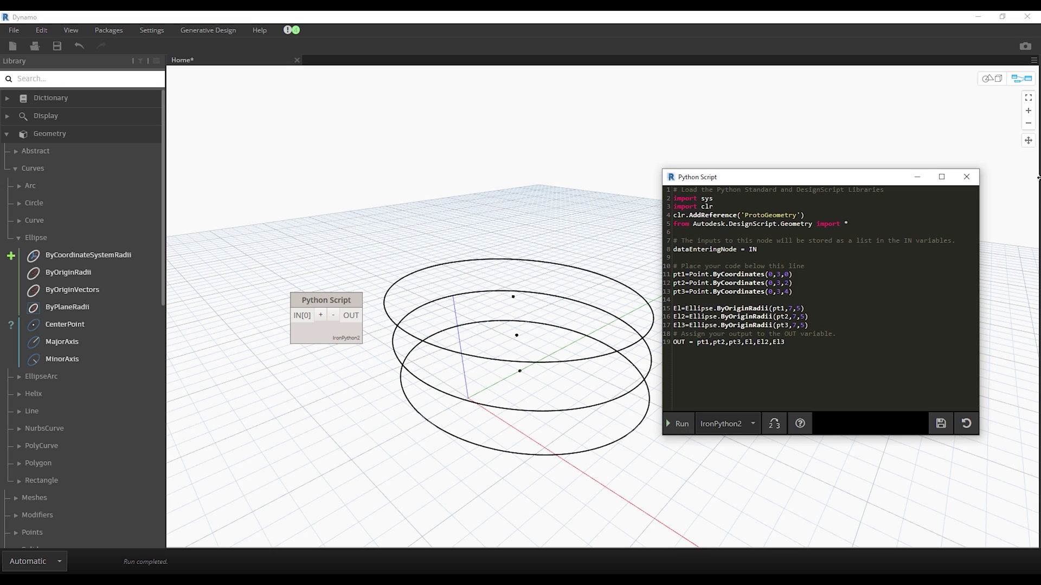
click(986, 80)
mouse_move(493, 233)
right_down()
mouse_move(595, 266)
mouse_move(508, 257)
right_up()
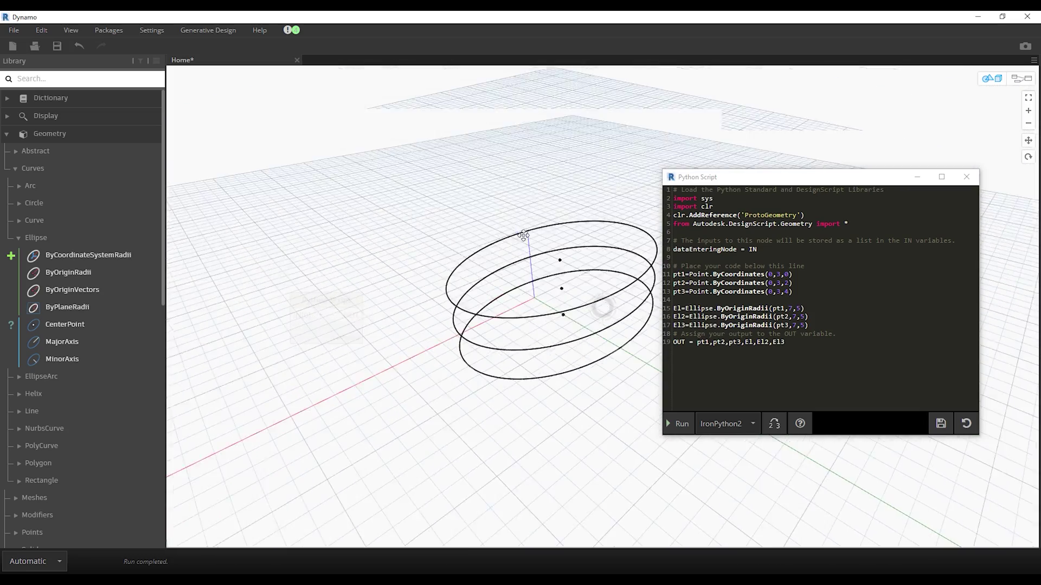
click(1021, 79)
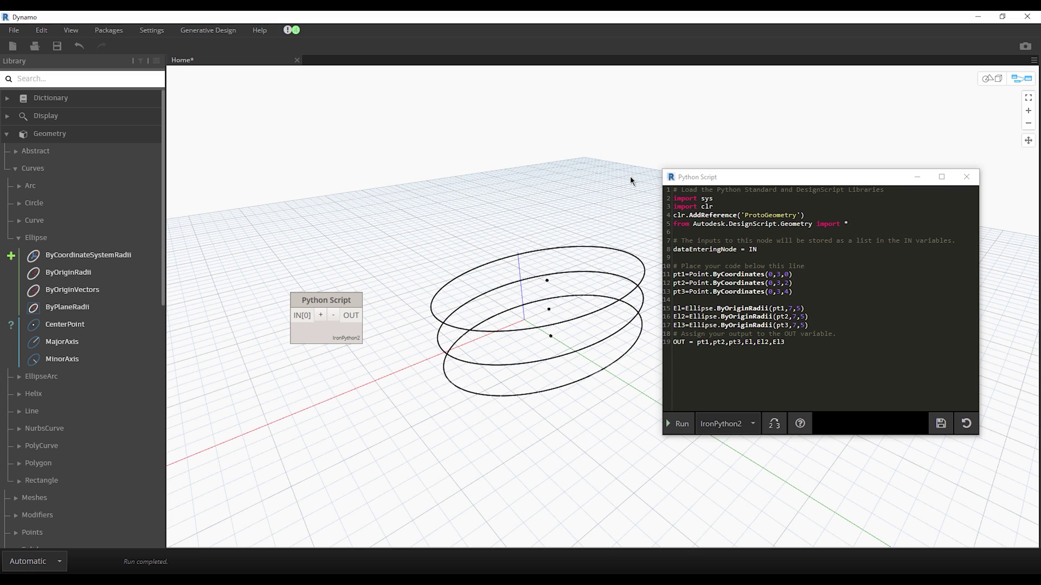
Step: Change the middle ellipse's radii to 11,7 and rerun to see it enlarged
key(BackSpace)
key(BackSpace)
key(BackSpace)
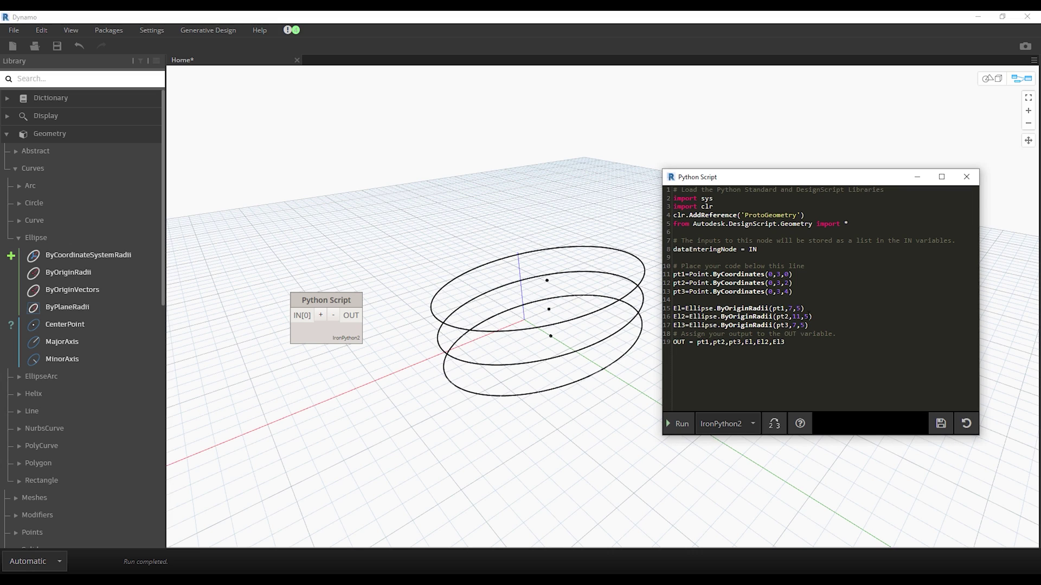
text(11,7)
click(691, 418)
click(991, 78)
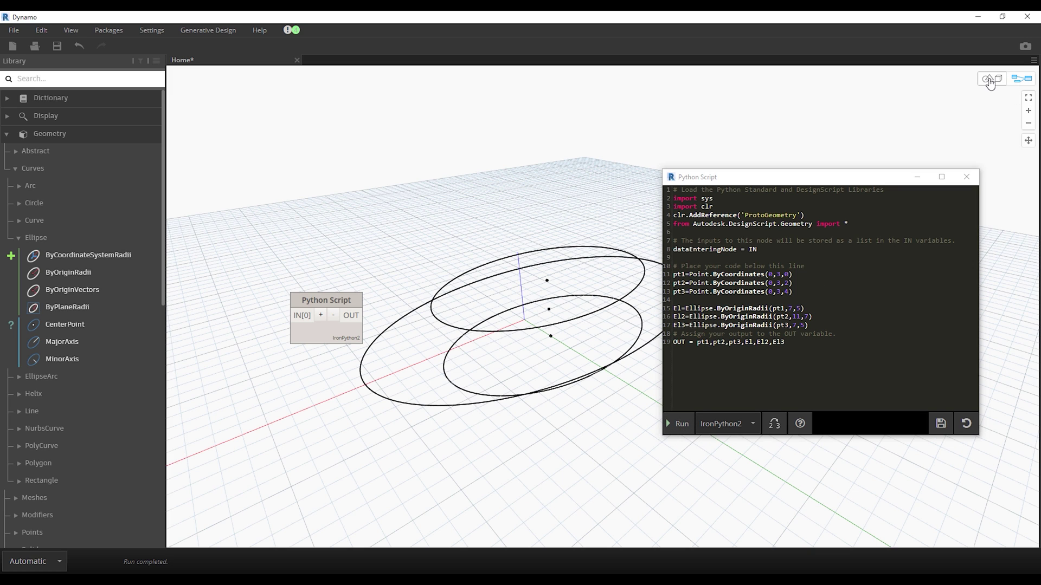
mouse_move(588, 268)
right_down()
mouse_move(544, 250)
mouse_move(541, 272)
right_up()
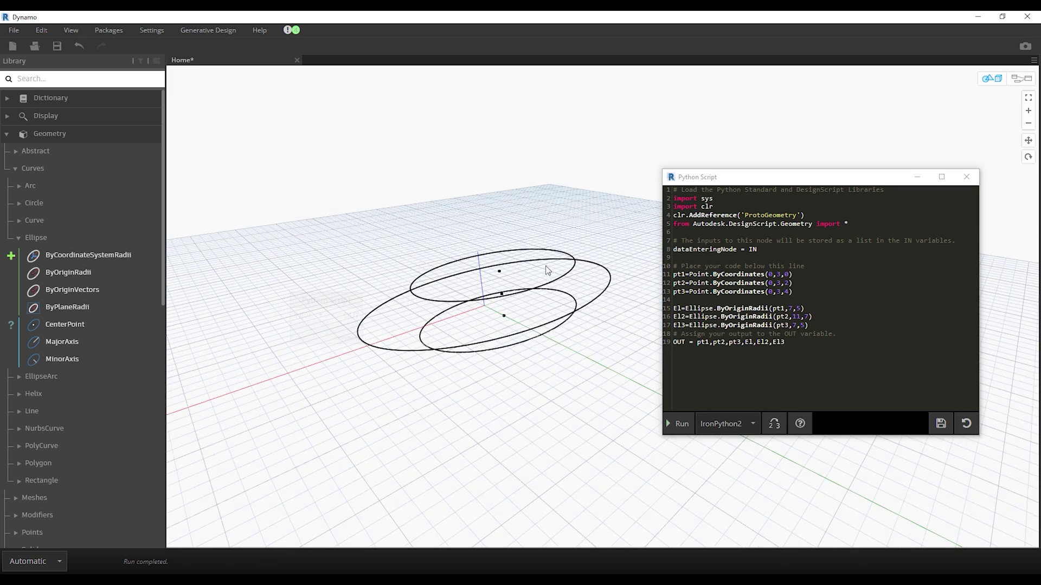
click(1022, 79)
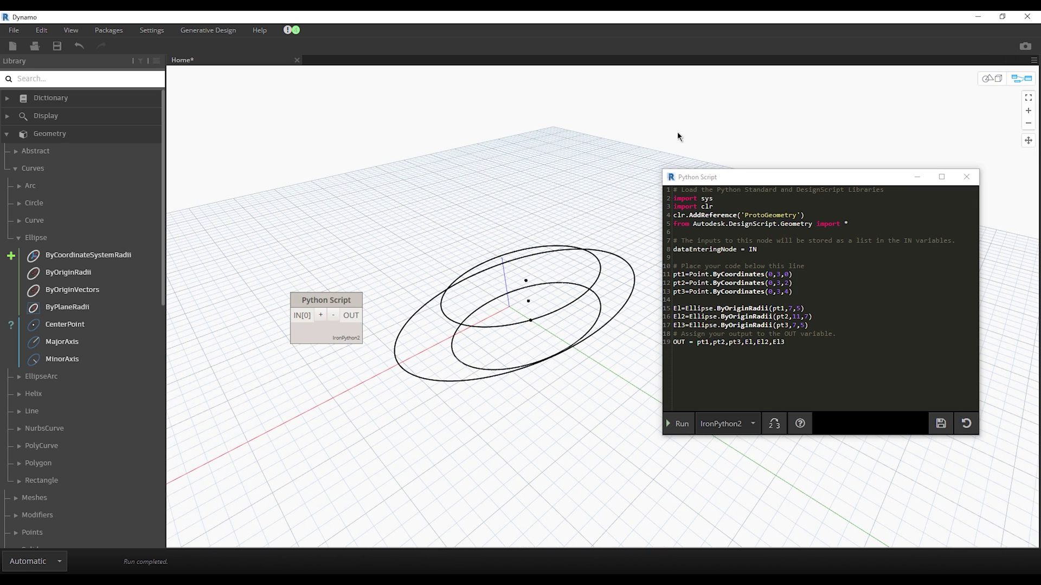
Step: Place a Solid.ByLoft node from Geometry > Solids > Solid to check its inputs
scroll(106, 180, down, 3)
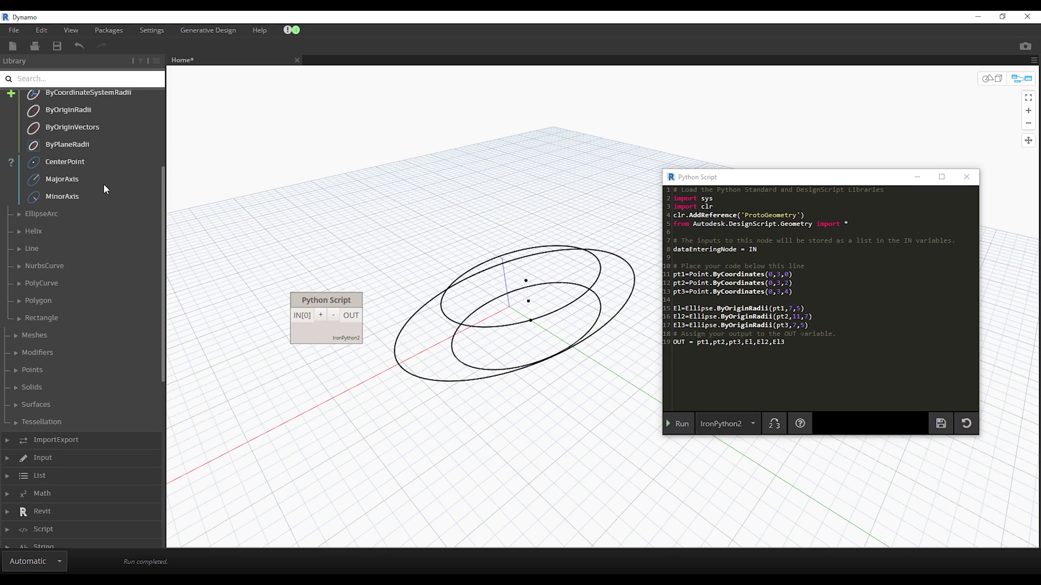
click(86, 390)
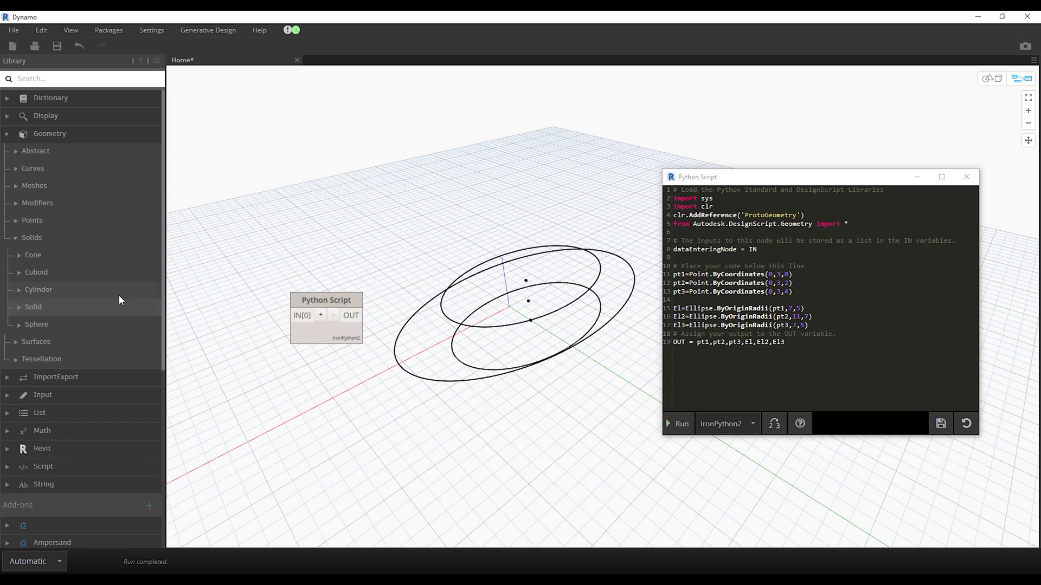
click(108, 306)
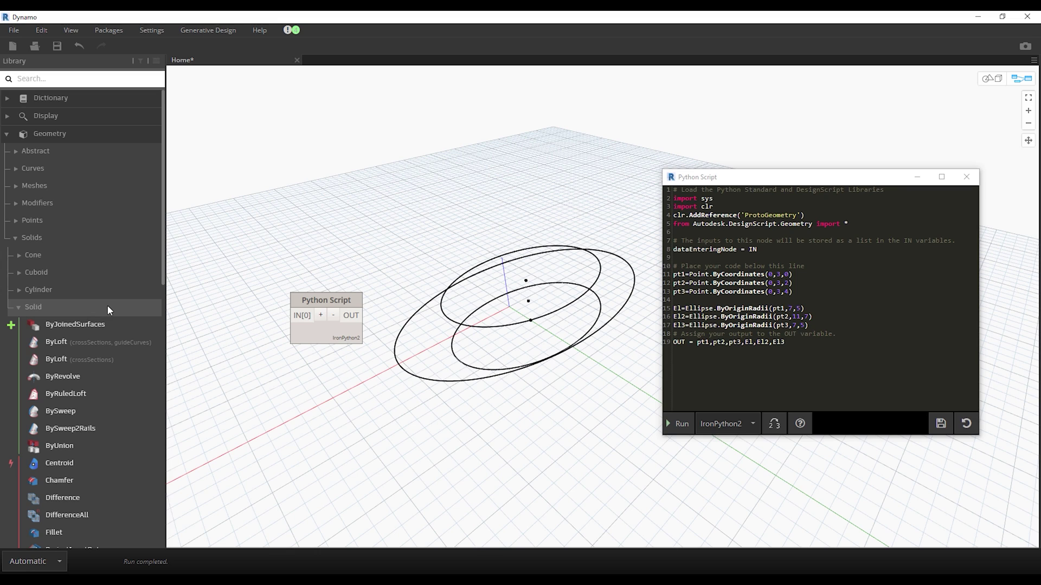
click(115, 358)
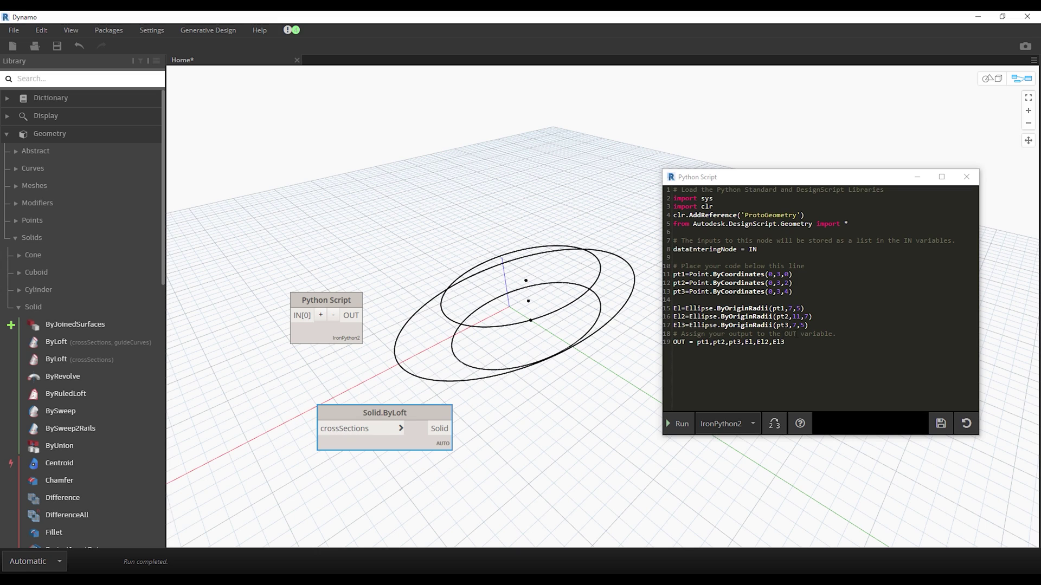
Step: Add sld = Solid.ByLoft([El,El2,El3]), append sld to OUT, and run
click(819, 326)
key(Return)
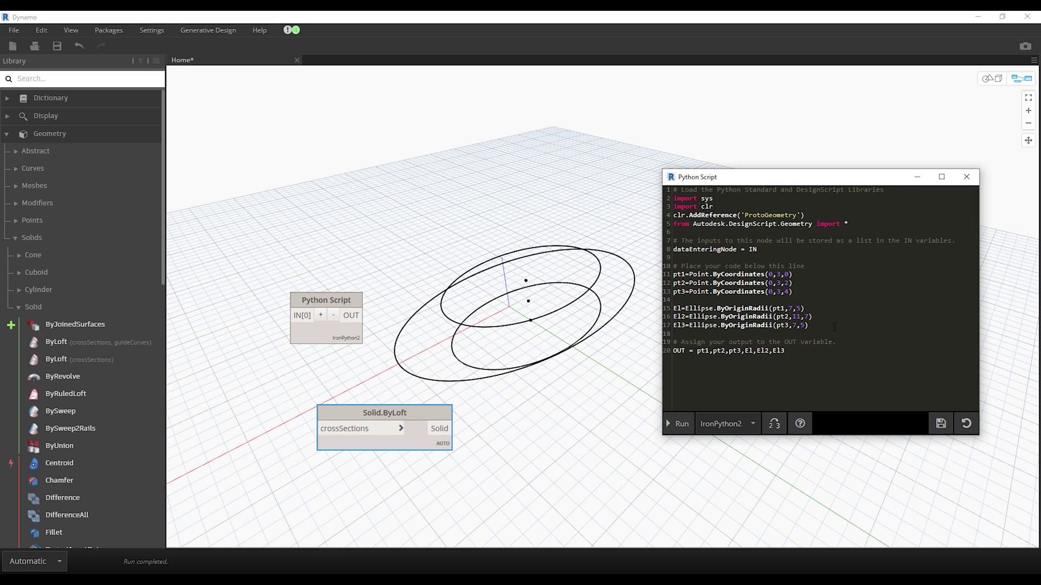
text(sld=S)
text(olid.)
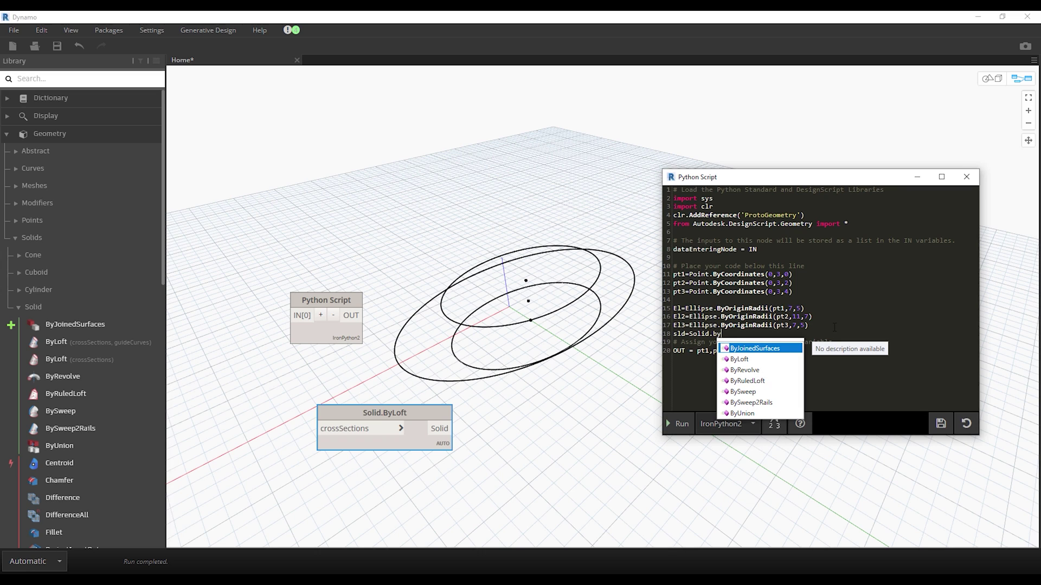
text(ByLoft([)
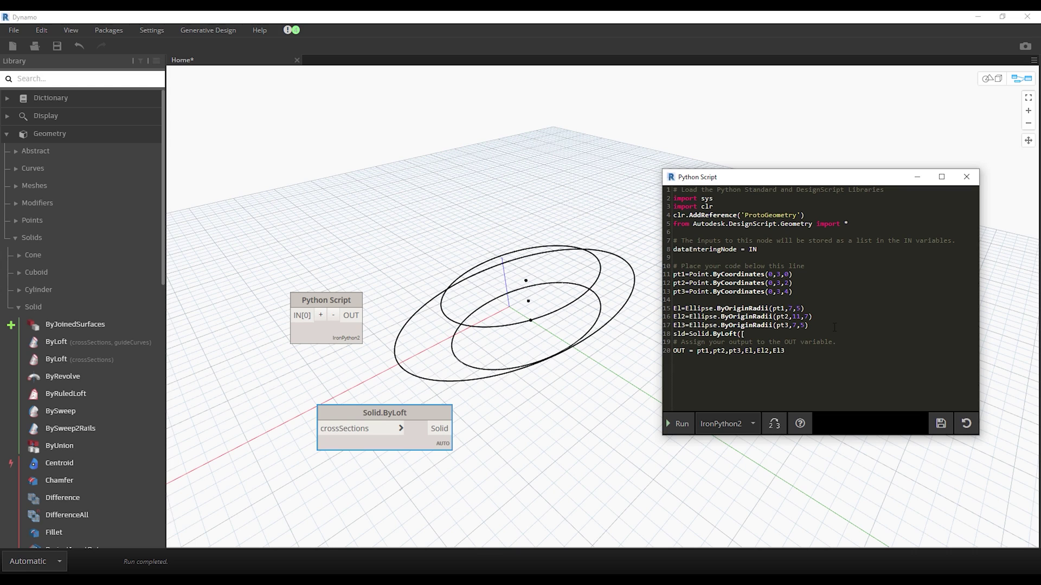
text(El,El2,)
text(El3]))
key(Down)
key(Down)
text(sld)
click(675, 423)
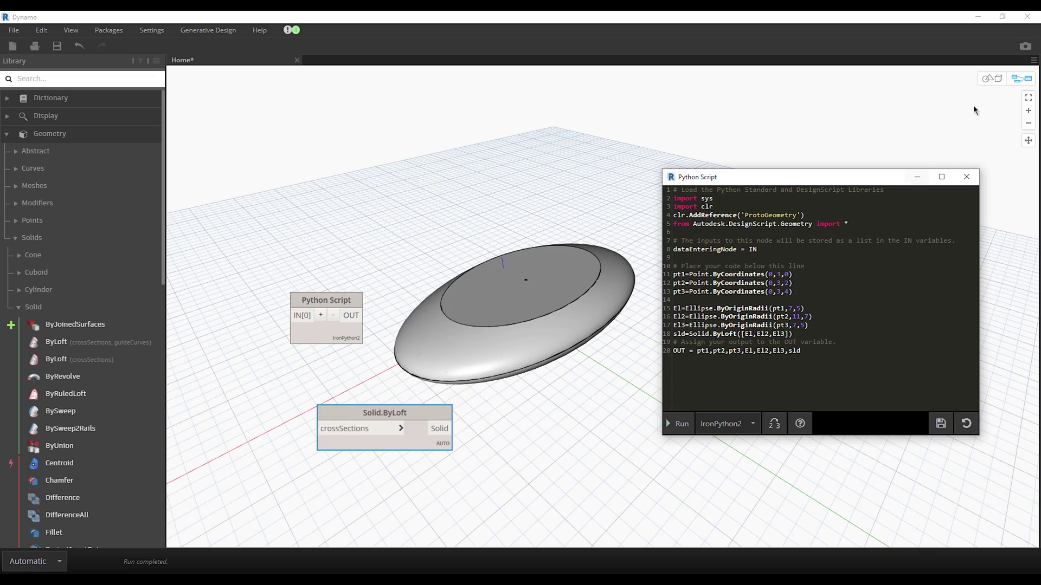
Step: Inspect the lofted solid in the preview and delete the unused Solid.ByLoft node
click(992, 79)
mouse_move(598, 318)
right_down()
mouse_move(454, 364)
mouse_move(535, 347)
mouse_move(506, 354)
mouse_move(623, 295)
mouse_move(599, 304)
mouse_move(582, 268)
mouse_move(559, 345)
mouse_move(592, 342)
mouse_move(596, 319)
right_up()
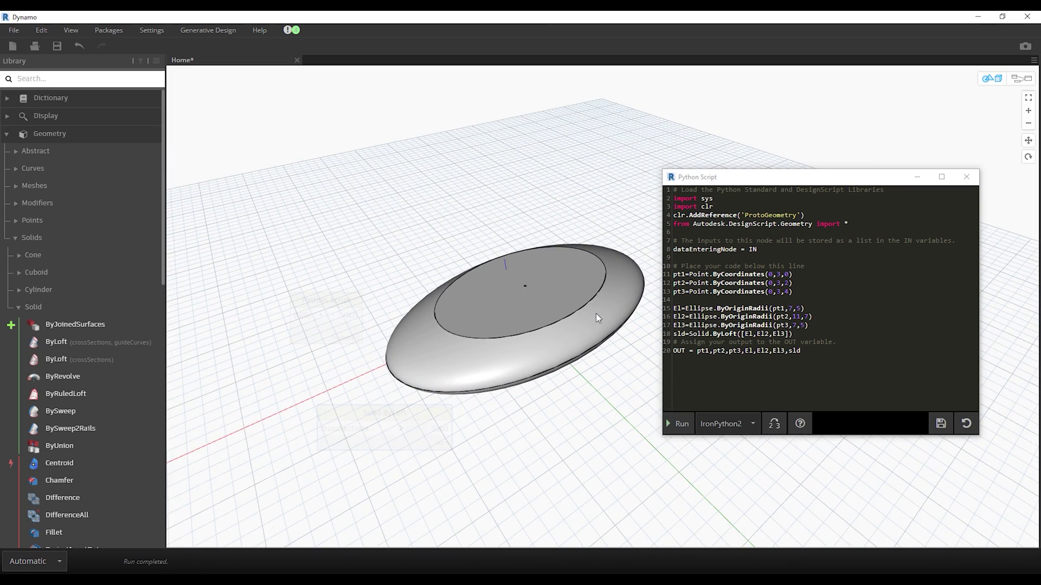
key(ctrl+b)
drag(479, 445, 450, 428)
key(Delete)
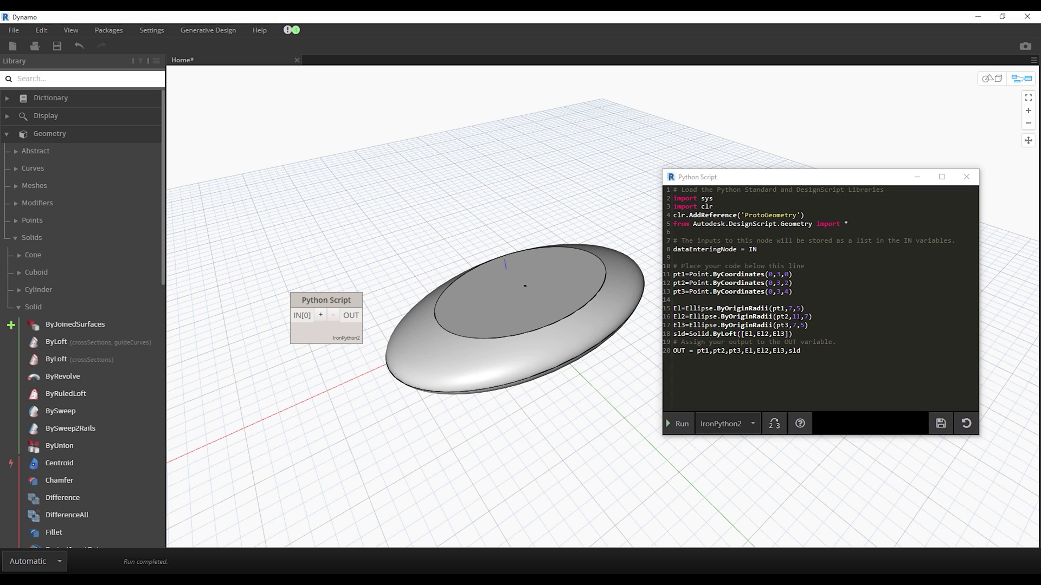
Step: Set the middle ellipse's first radius to 9, then 10, rerunning each time
double_click(795, 316)
text(9)
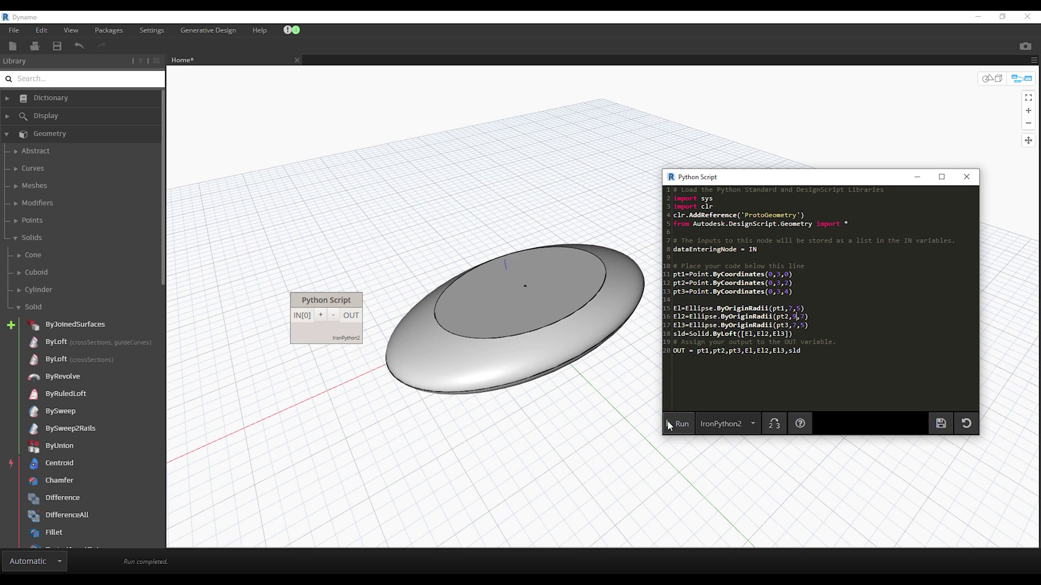
click(670, 424)
click(991, 79)
mouse_move(611, 377)
right_down()
mouse_move(584, 358)
mouse_move(615, 377)
mouse_move(609, 365)
right_up()
click(794, 317)
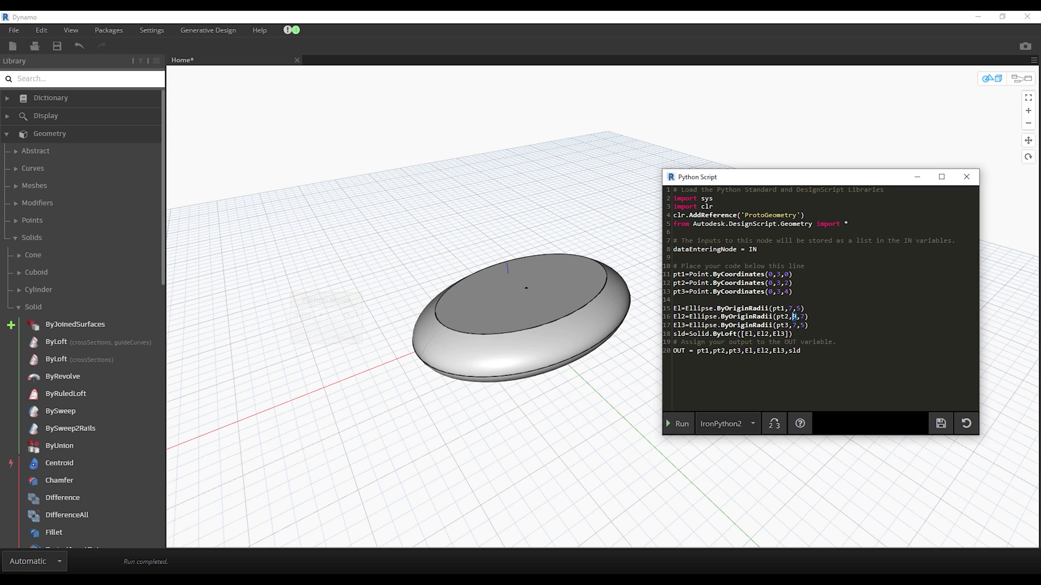
text(10)
click(677, 424)
mouse_move(628, 401)
right_down()
mouse_move(604, 358)
mouse_move(622, 395)
right_up()
click(1021, 79)
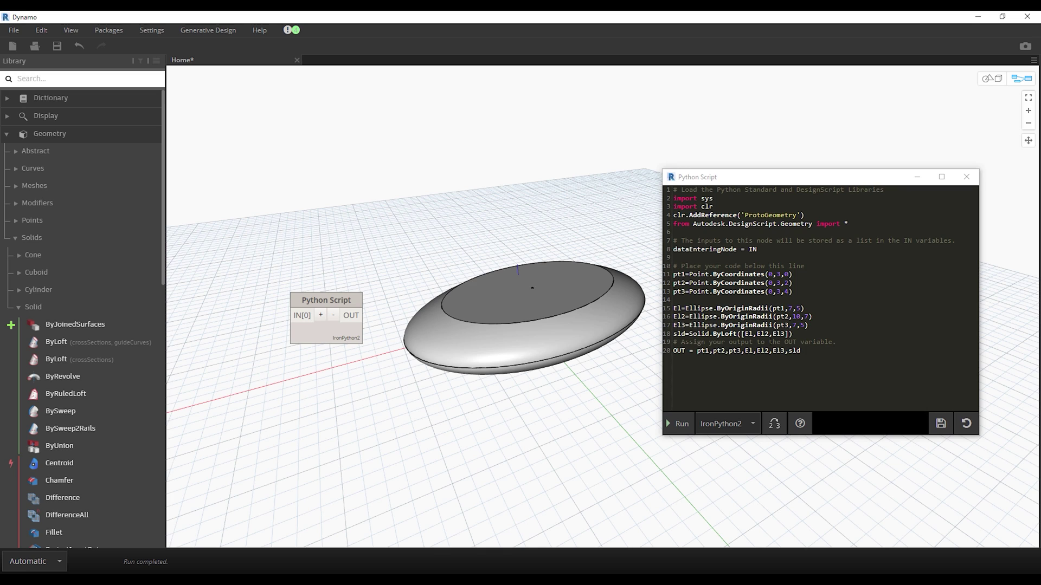
Step: Start a new line sur = PolySurface.ByLoft( below the solid loft
click(797, 334)
key(Return)
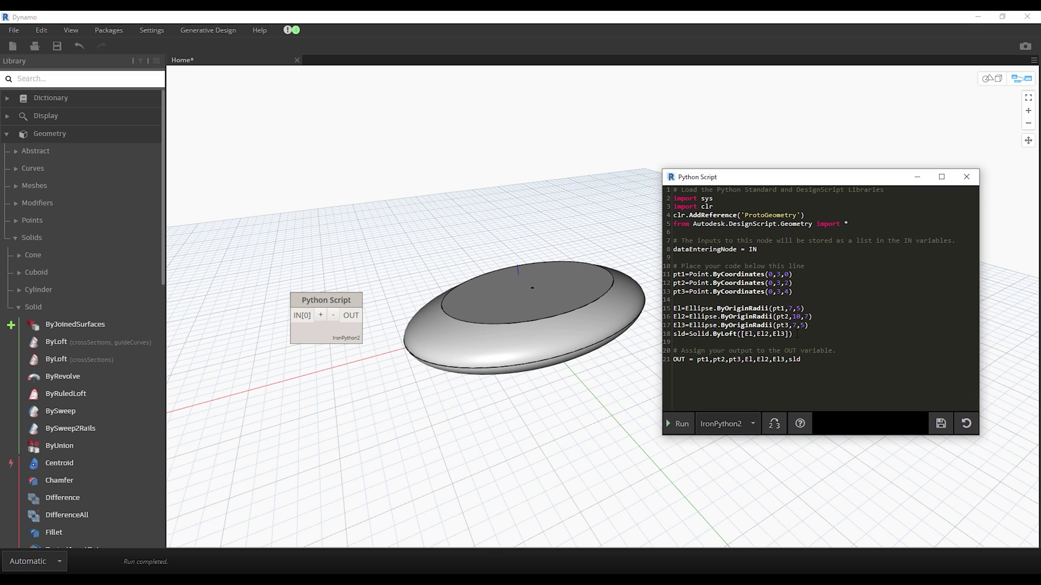
text(sur=)
text(PolySurface.ByLoft)
text(()
Step: Copy the [El,El2,El3] list into the PolySurface.ByLoft call
drag(789, 334, 740, 334)
key(ctrl+c)
click(820, 338)
key(ctrl+v)
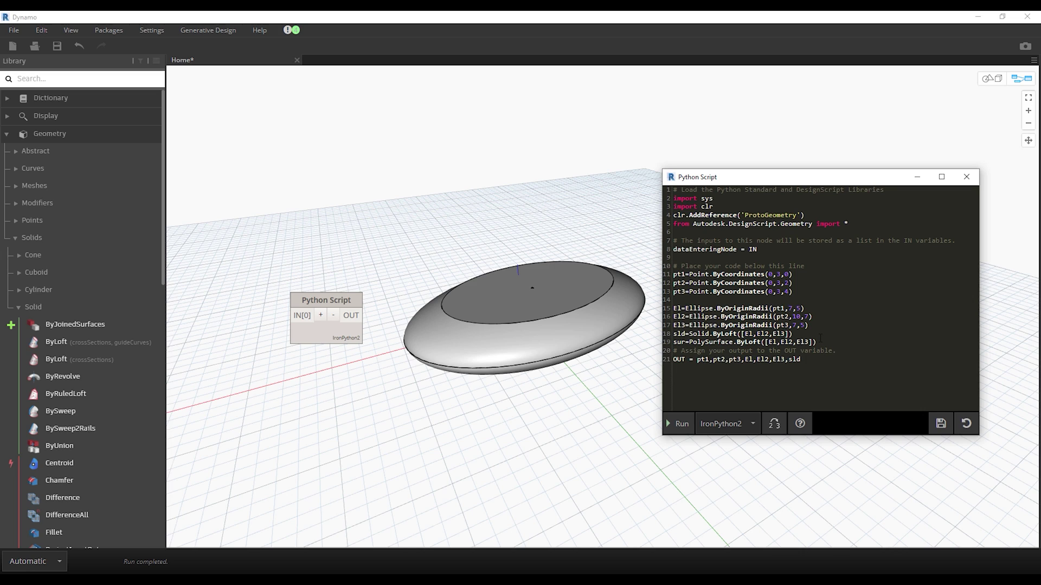
Step: Output sur instead of sld and run to view the hollow lofted ring
double_click(793, 359)
text(s)
text(ur)
click(680, 425)
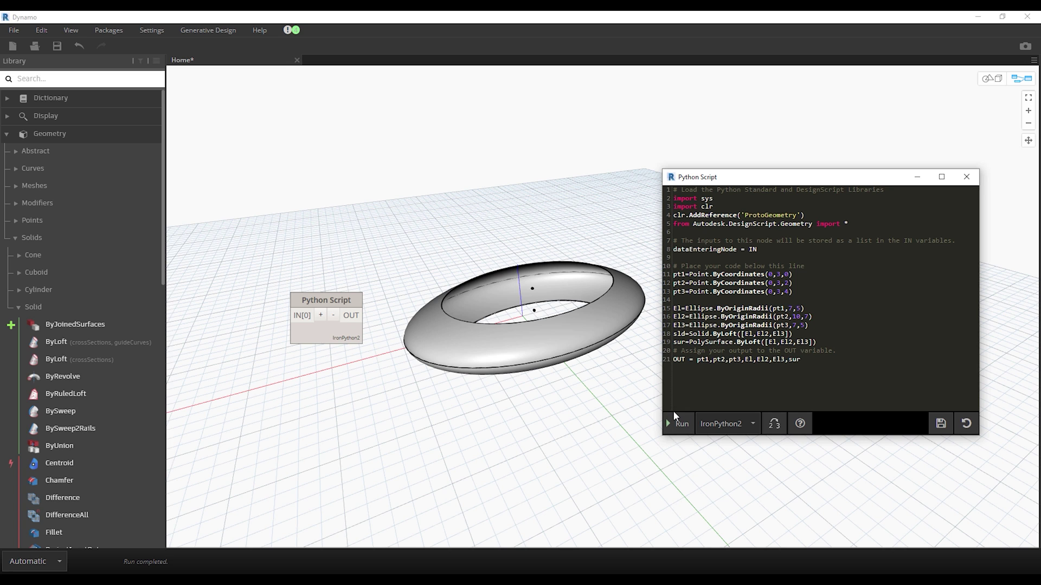
click(991, 78)
mouse_move(621, 193)
right_down()
mouse_move(534, 264)
mouse_move(457, 291)
mouse_move(494, 325)
mouse_move(594, 285)
right_up()
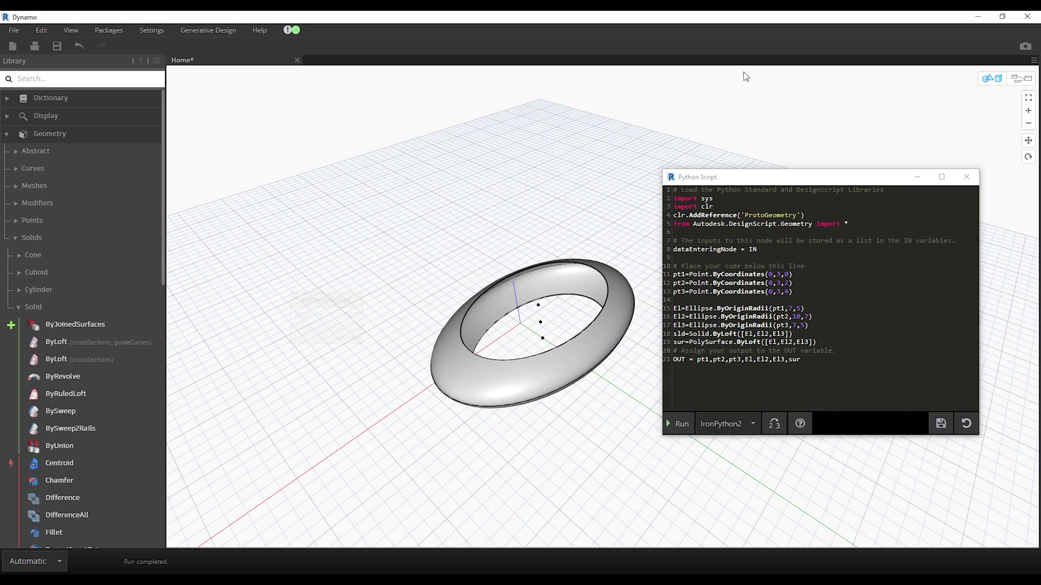
click(1021, 79)
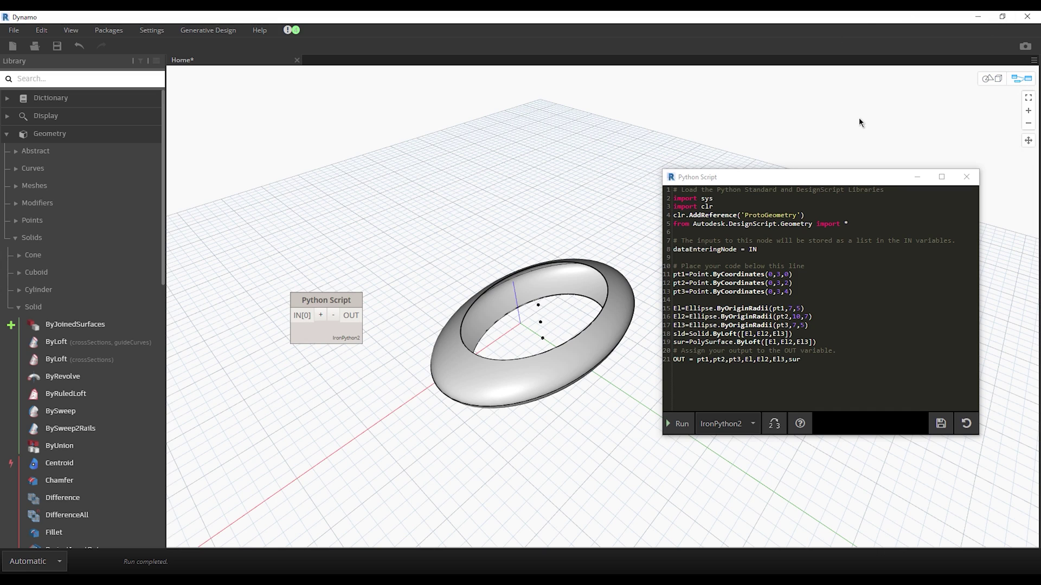